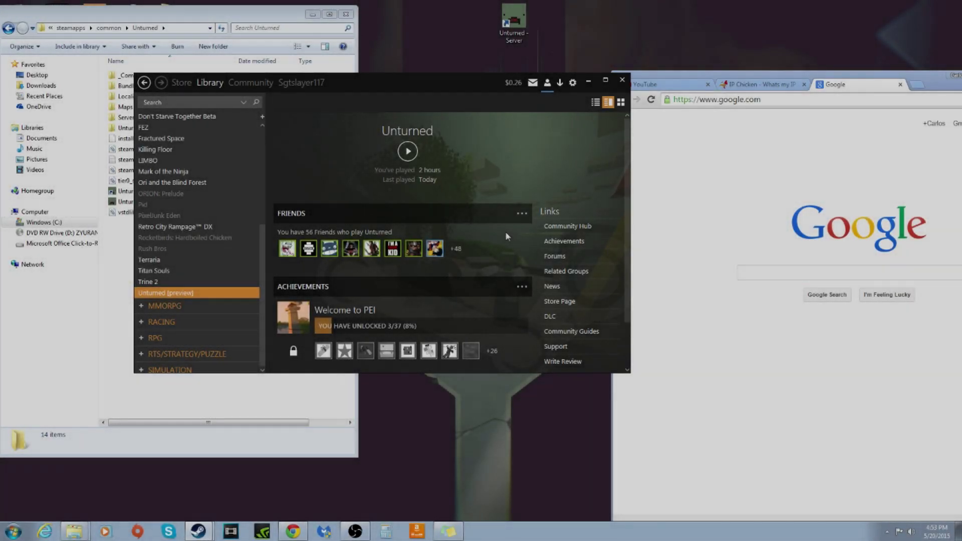
Bring the Steam library to the front and scroll to the Unturned [preview] entry
click(505, 231)
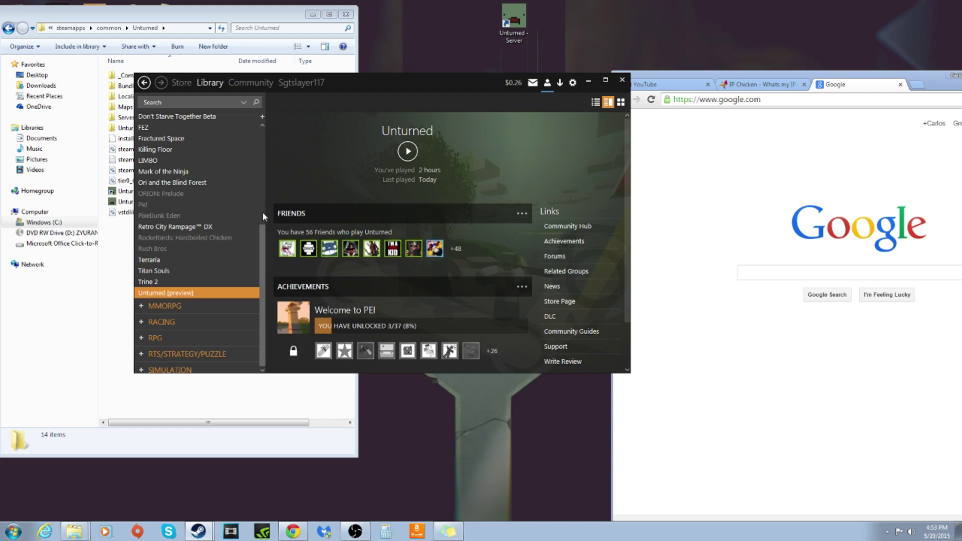
scroll(242, 227, down, 1)
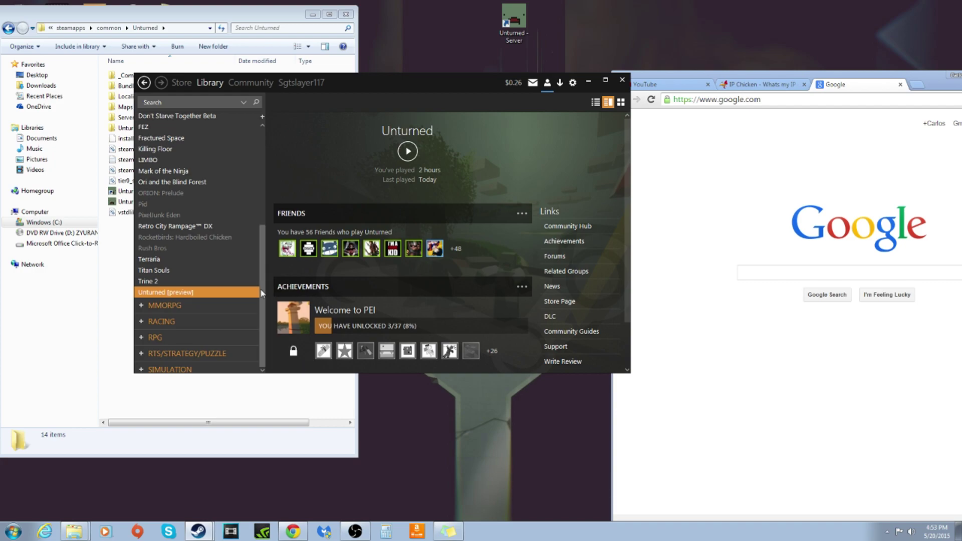
scroll(234, 290, up, 2)
scroll(234, 290, down, 2)
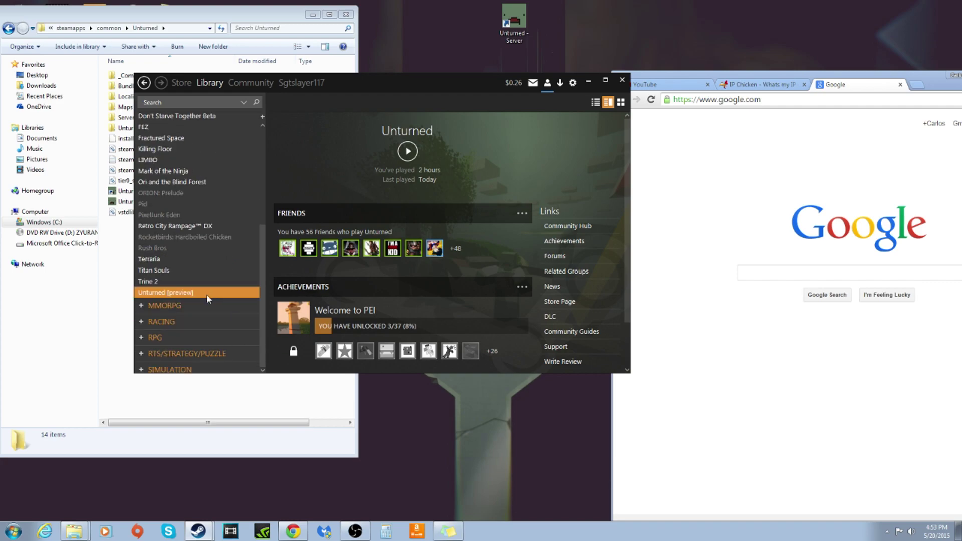
Review Unturned's beta branch settings, keeping the preview - Public test branch selected
right_click(206, 294)
click(234, 439)
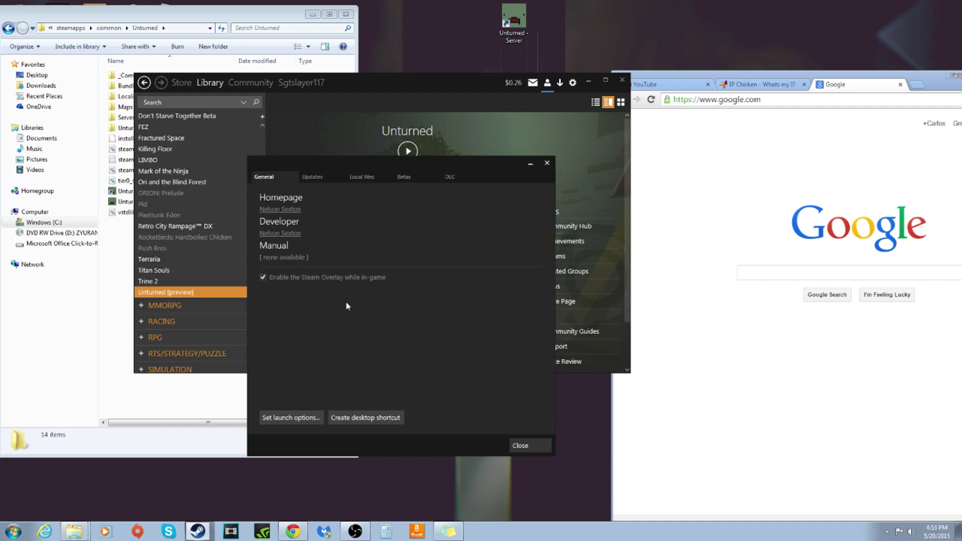
click(406, 179)
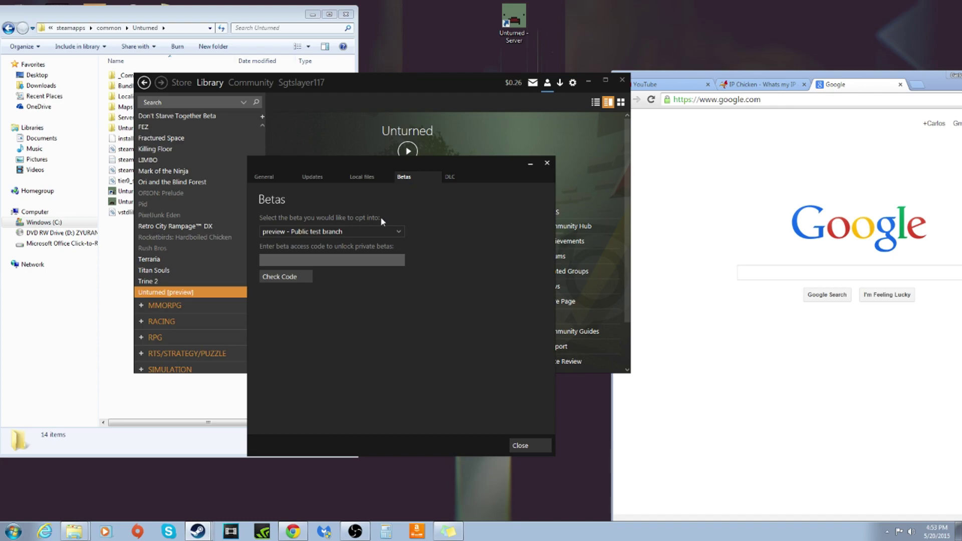
click(371, 230)
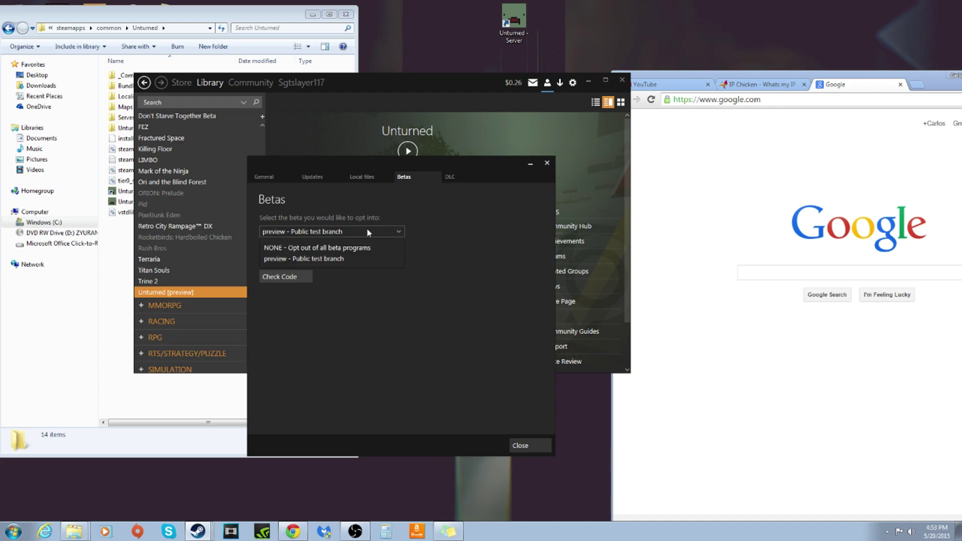
click(331, 260)
click(326, 231)
click(326, 231)
click(326, 231)
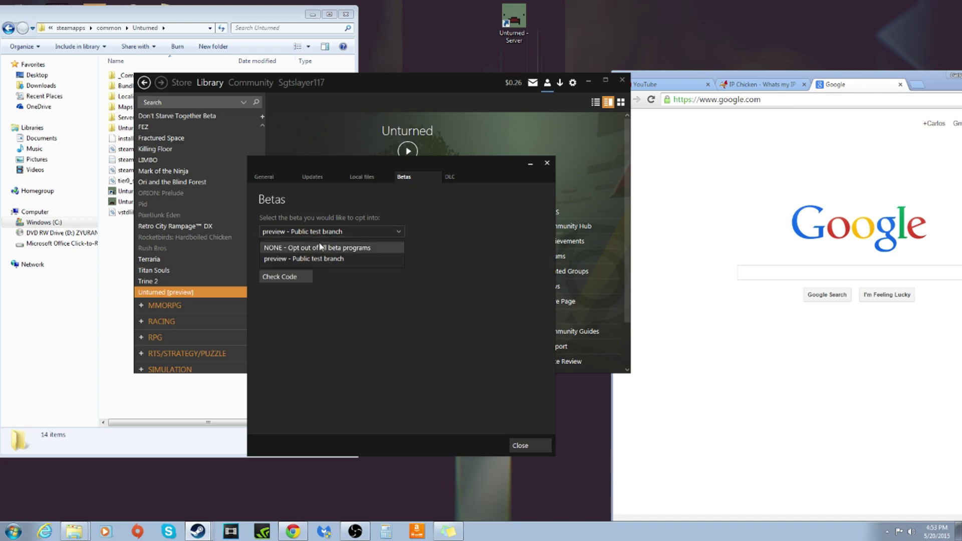
click(309, 235)
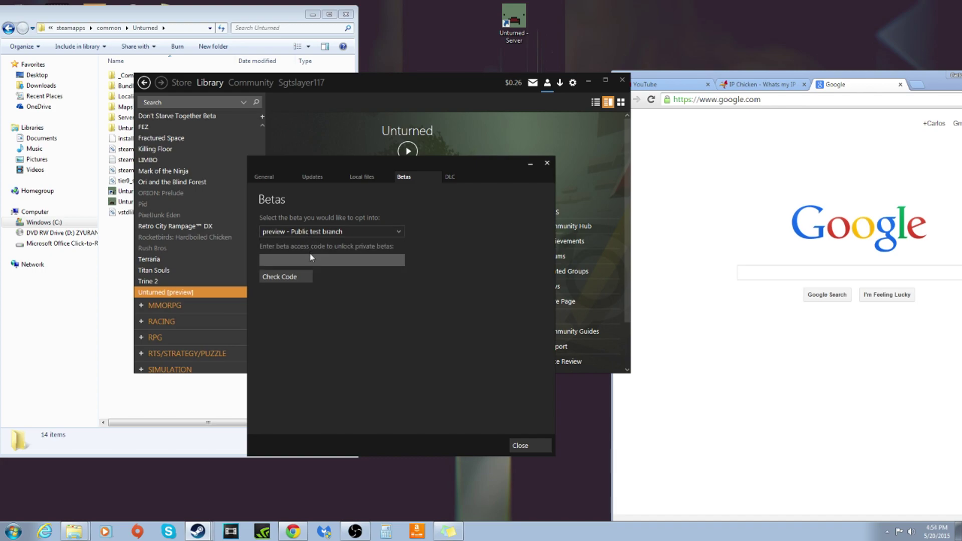
Enter and then erase a beta access code, and close properties keeping the preview branch
click(310, 258)
key(BackSpace)
key(BackSpace)
key(BackSpace)
key(BackSpace)
key(BackSpace)
key(BackSpace)
key(BackSpace)
key(BackSpace)
key(BackSpace)
key(BackSpace)
key(BackSpace)
key(BackSpace)
key(BackSpace)
key(BackSpace)
key(BackSpace)
key(BackSpace)
key(BackSpace)
key(BackSpace)
click(350, 233)
click(350, 233)
click(521, 446)
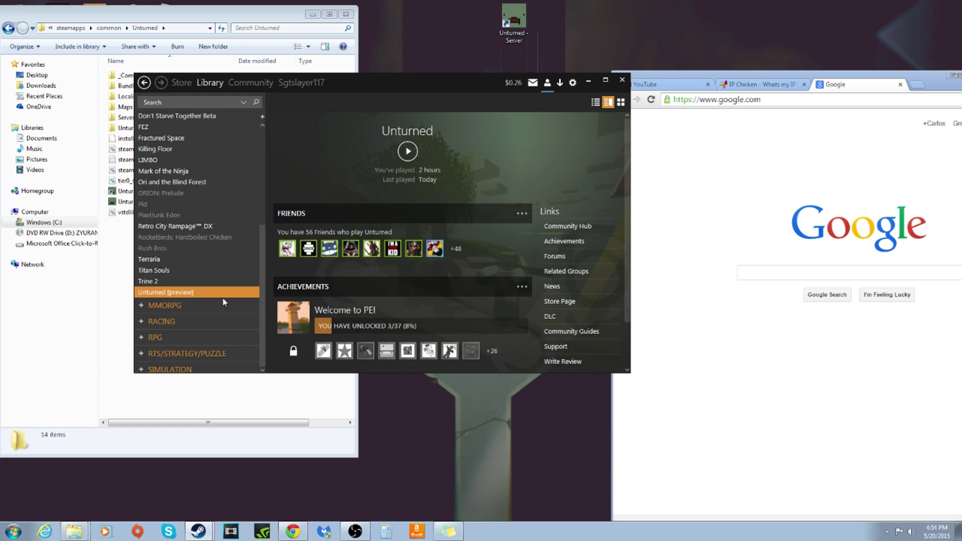
From Unturned's Properties, browse local files to open the install folder in Explorer
right_click(223, 296)
click(240, 440)
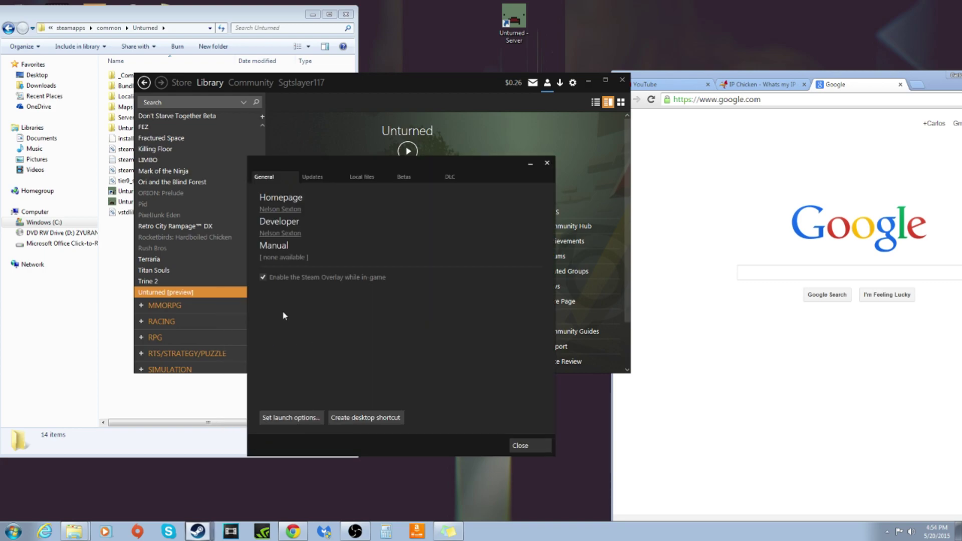
click(313, 177)
click(357, 179)
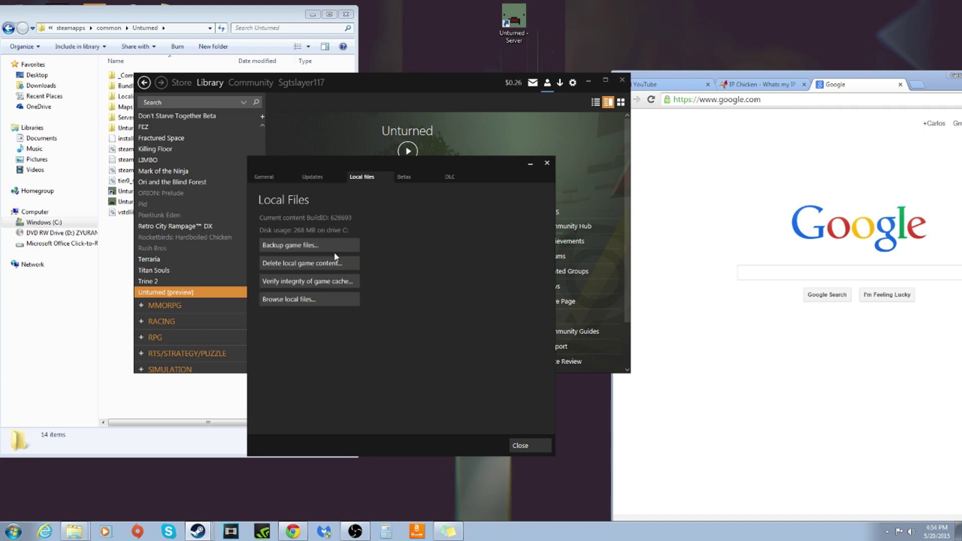
click(308, 299)
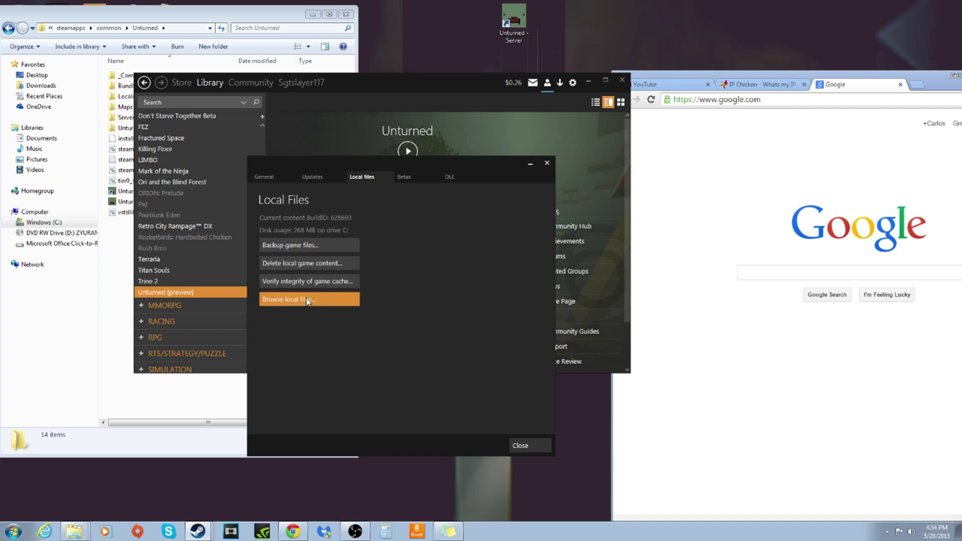
drag(215, 7, 259, 11)
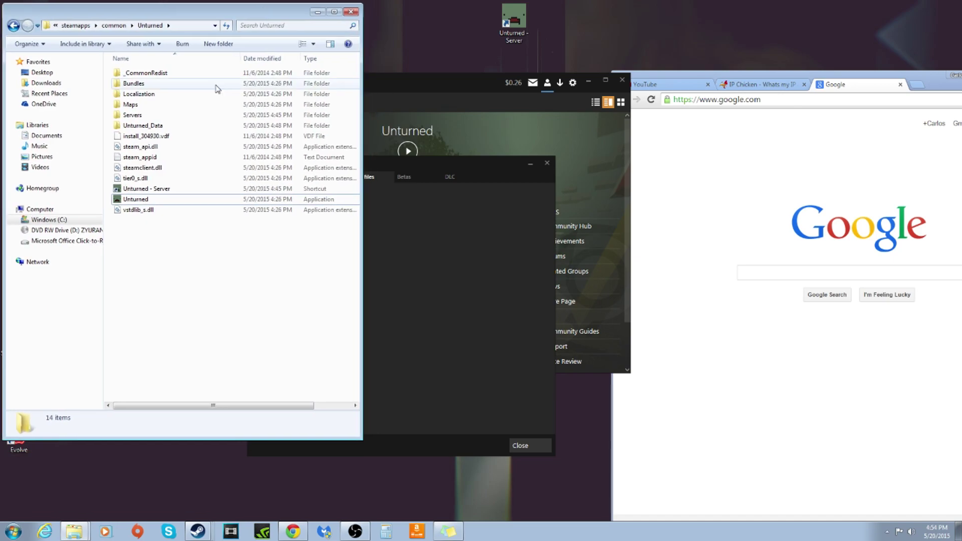
Select the Unturned application file and view its context menu without choosing anything
click(146, 203)
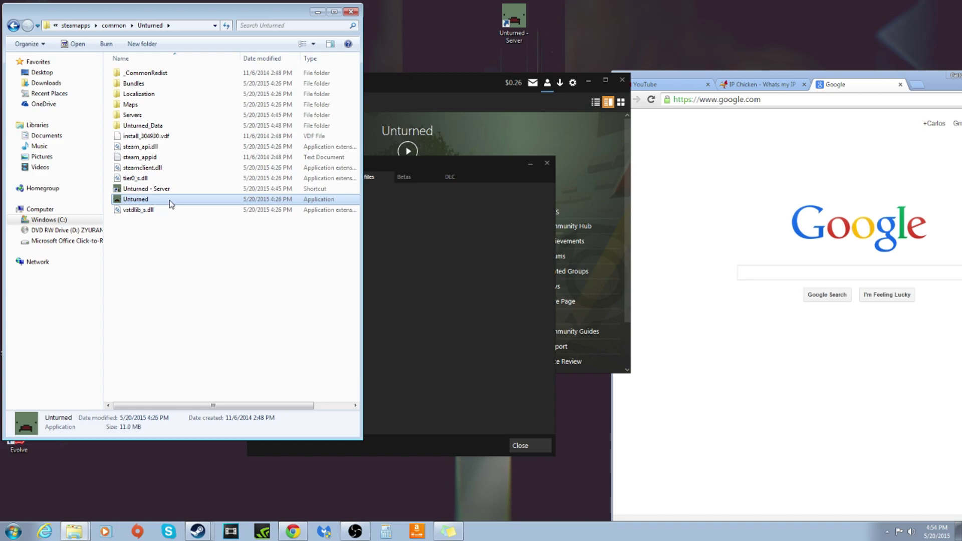
right_click(169, 200)
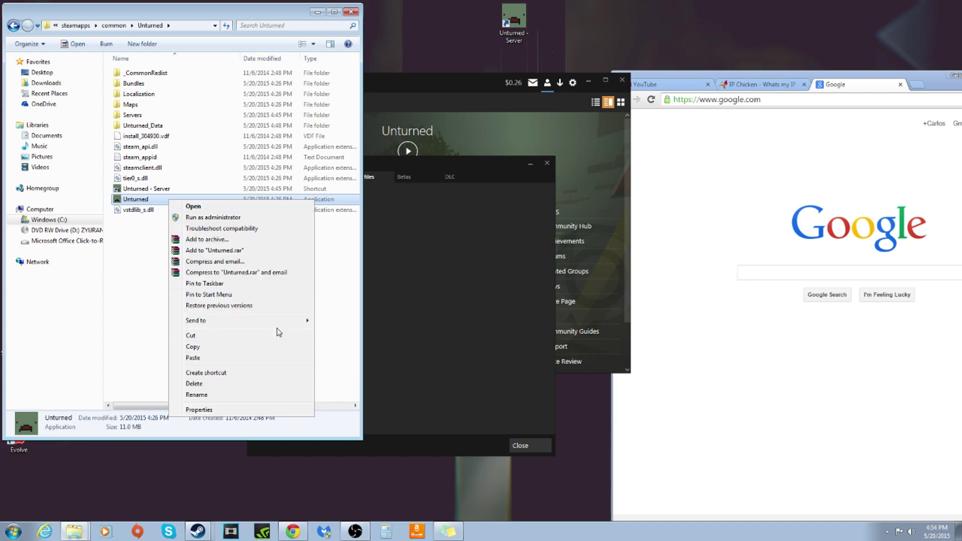
click(128, 298)
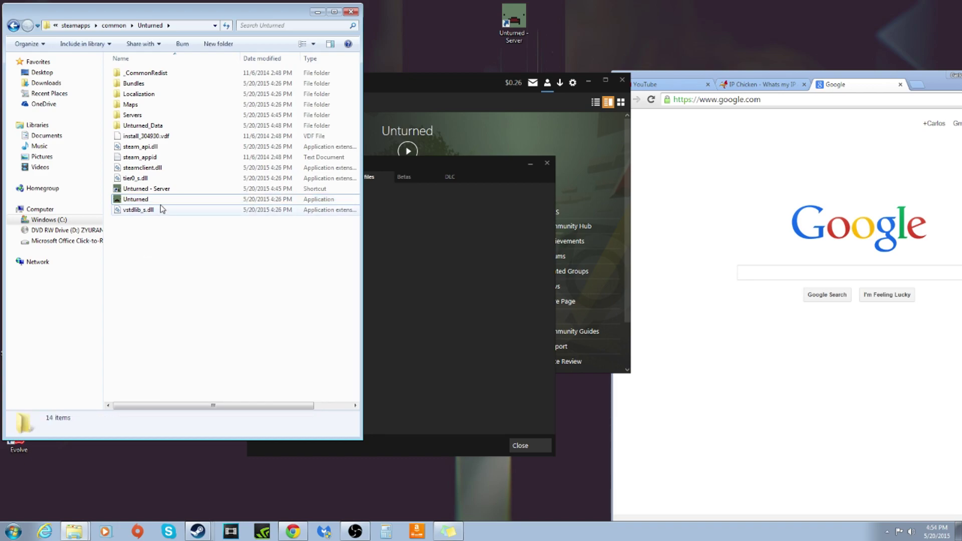
Start renaming the Unturned - Server shortcut but leave its name unchanged
click(160, 192)
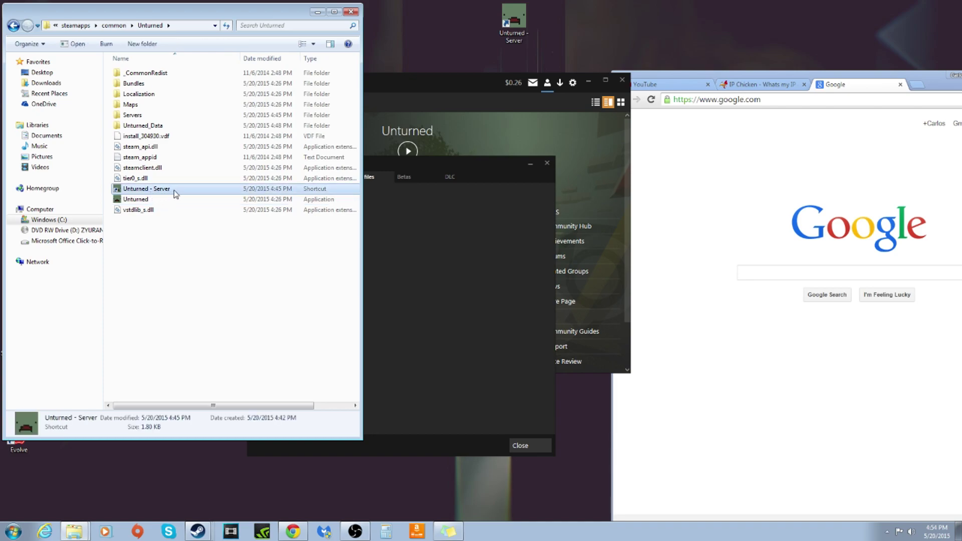
click(161, 193)
double_click(155, 190)
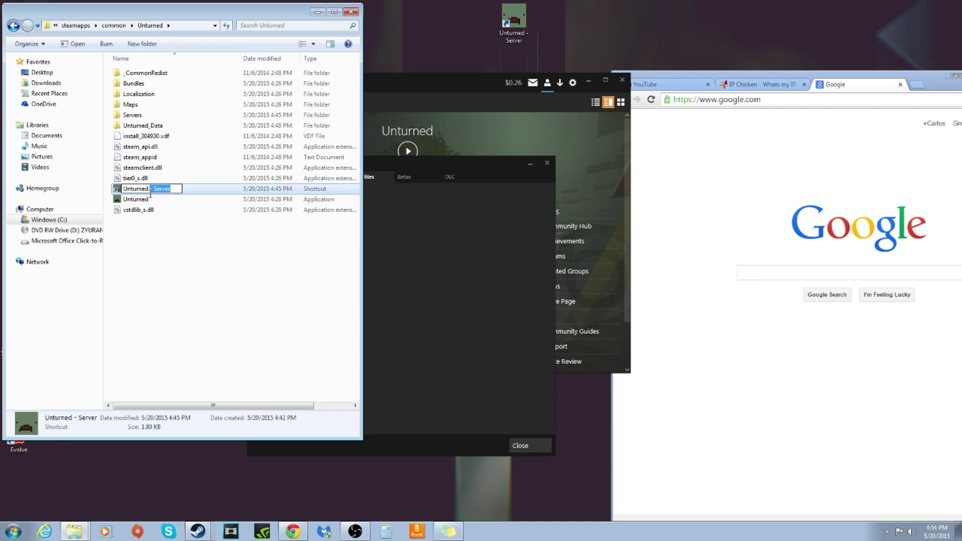
double_click(150, 189)
click(181, 194)
right_click(182, 193)
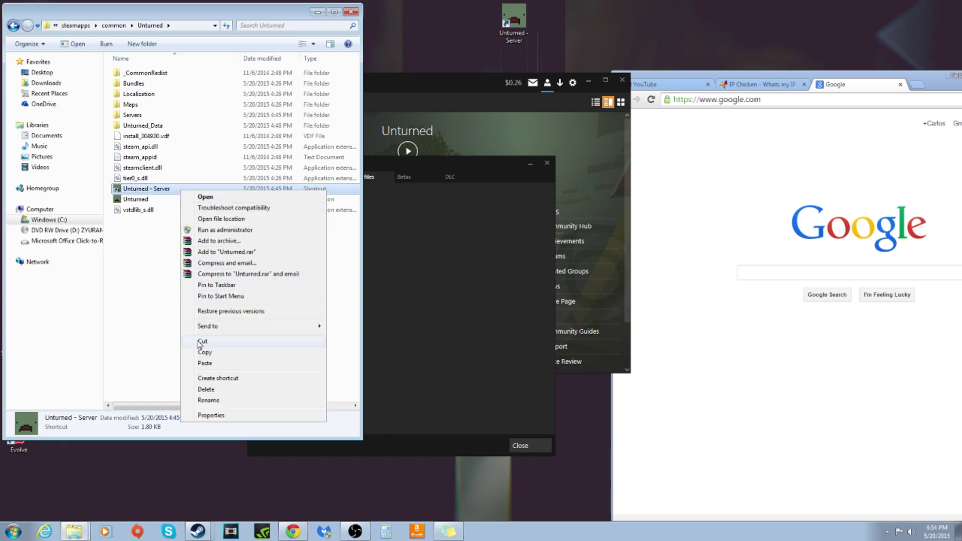
click(160, 364)
Nudge the Unturned - Server desktop icon, then return to Explorer and select the shortcut
drag(511, 26, 467, 28)
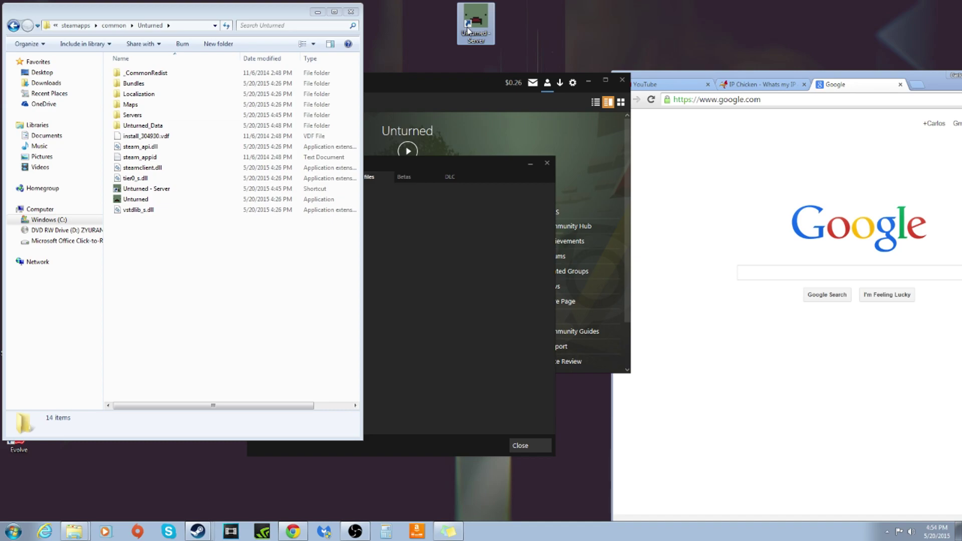
click(205, 321)
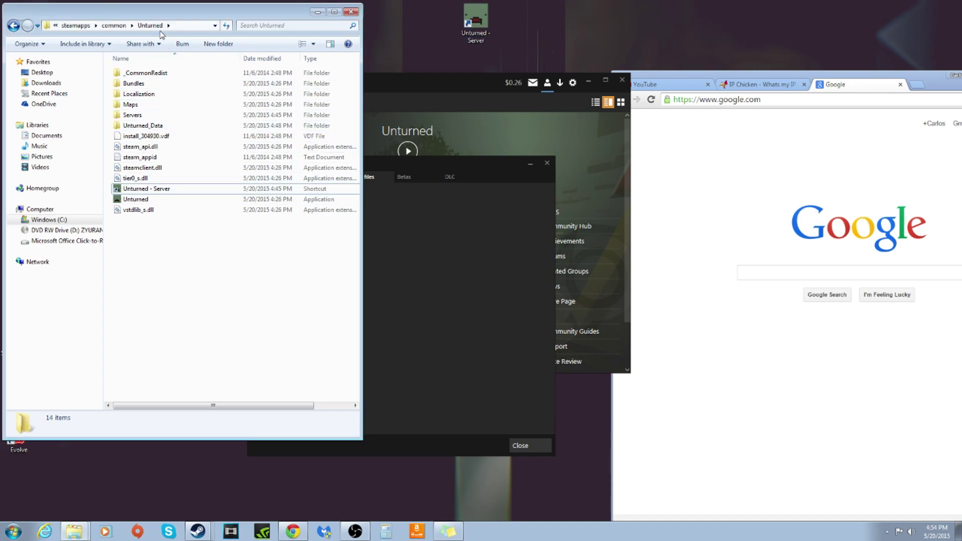
click(384, 213)
click(188, 306)
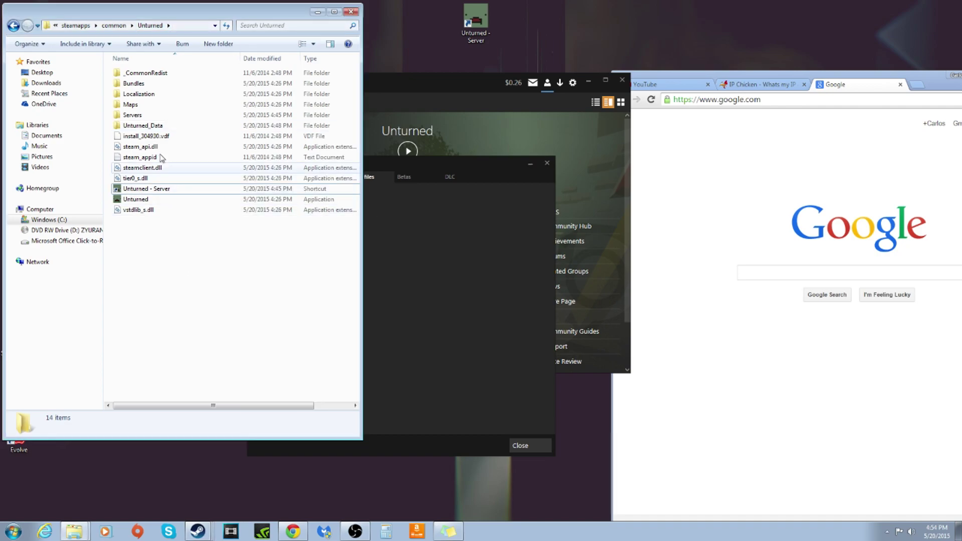
click(193, 194)
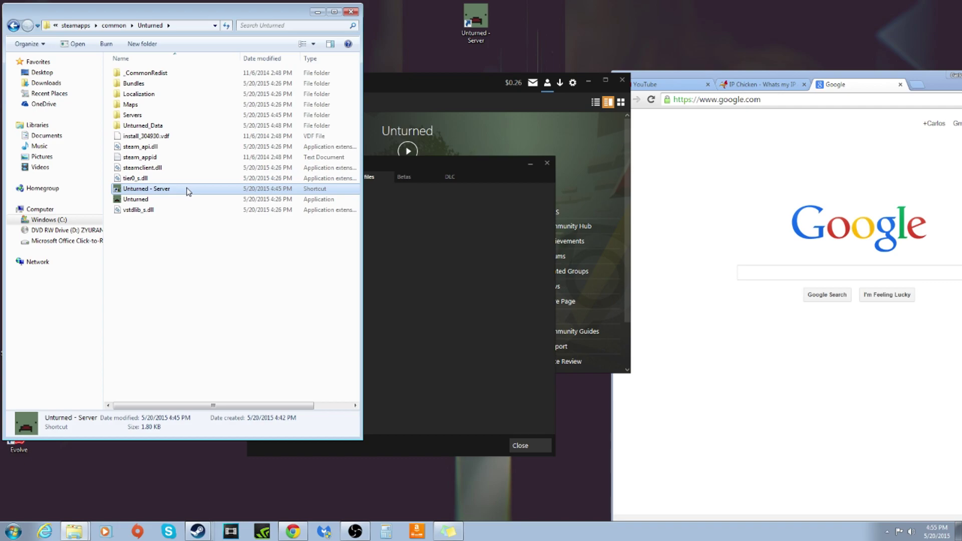
right_click(188, 191)
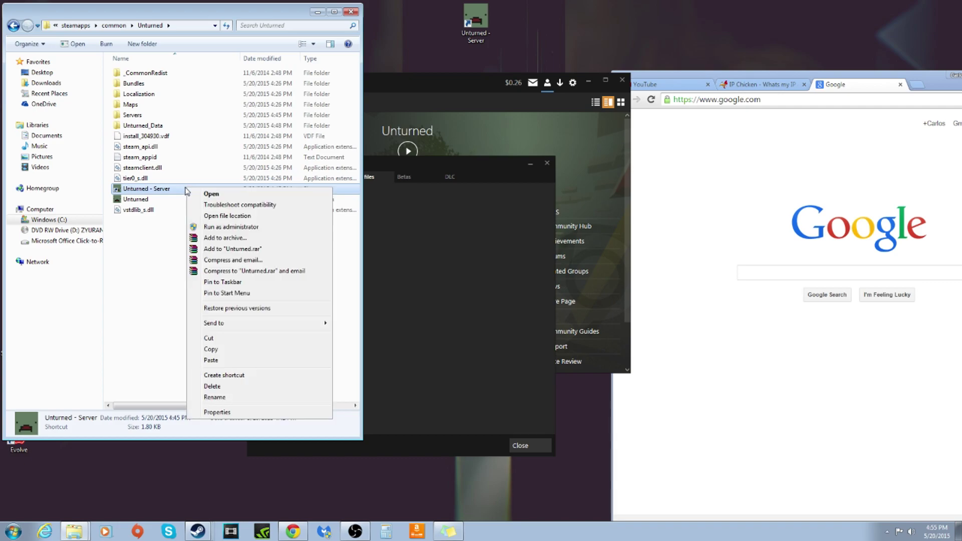
click(212, 413)
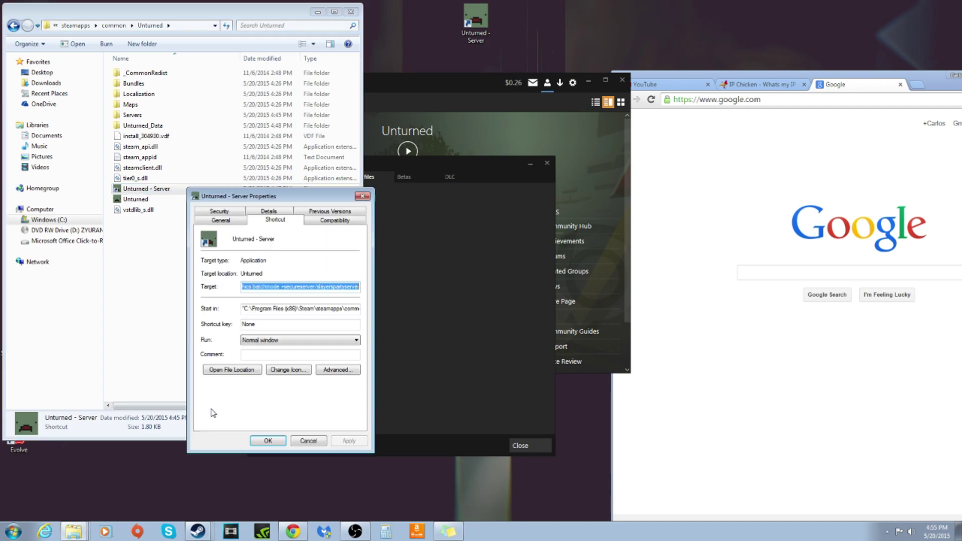
click(299, 287)
drag(299, 287, 331, 286)
click(336, 287)
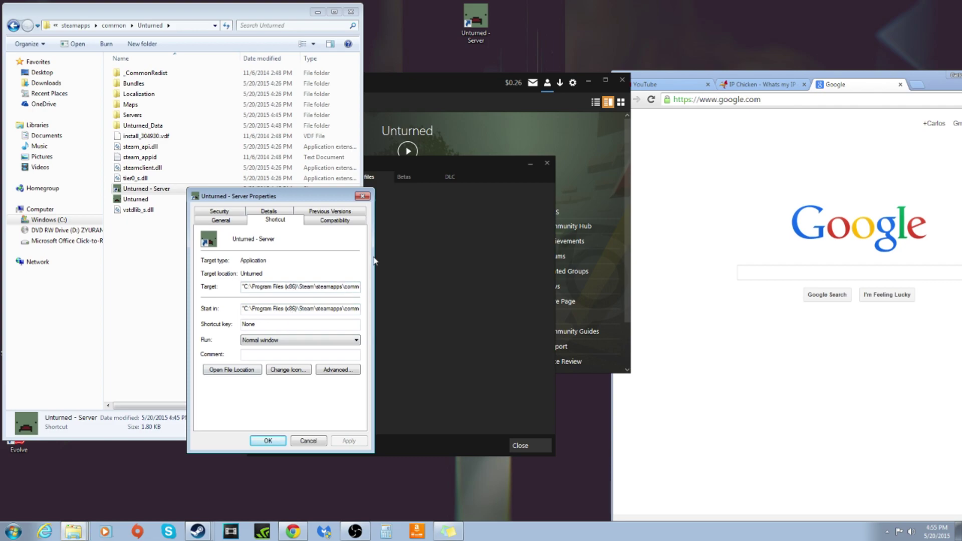
key(Right)
key(Right)
key(Right)
key(Right)
key(Right)
key(Right)
key(Right)
key(Right)
key(Right)
key(Right)
key(Right)
key(Right)
key(Right)
key(Right)
key(Right)
key(Right)
key(Right)
drag(330, 284, 327, 287)
drag(328, 287, 149, 287)
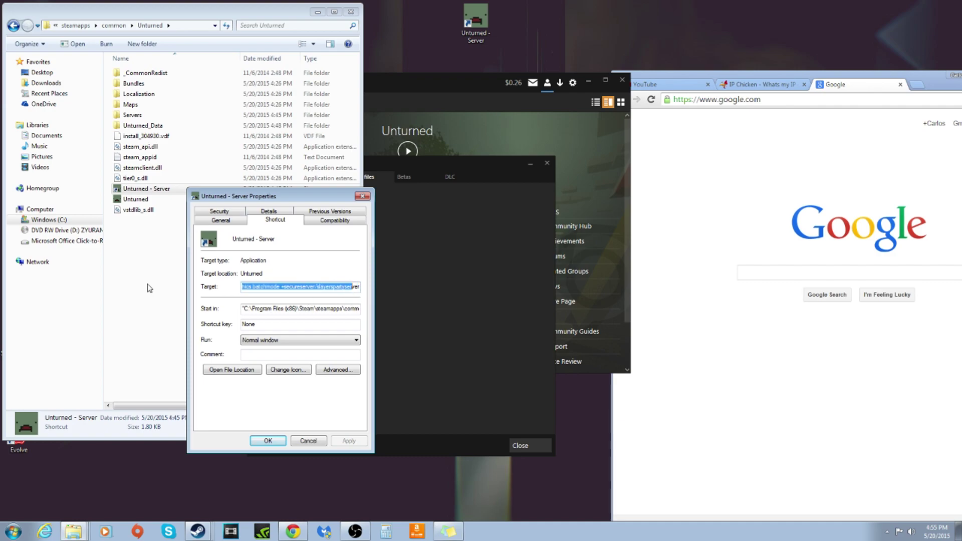
click(275, 287)
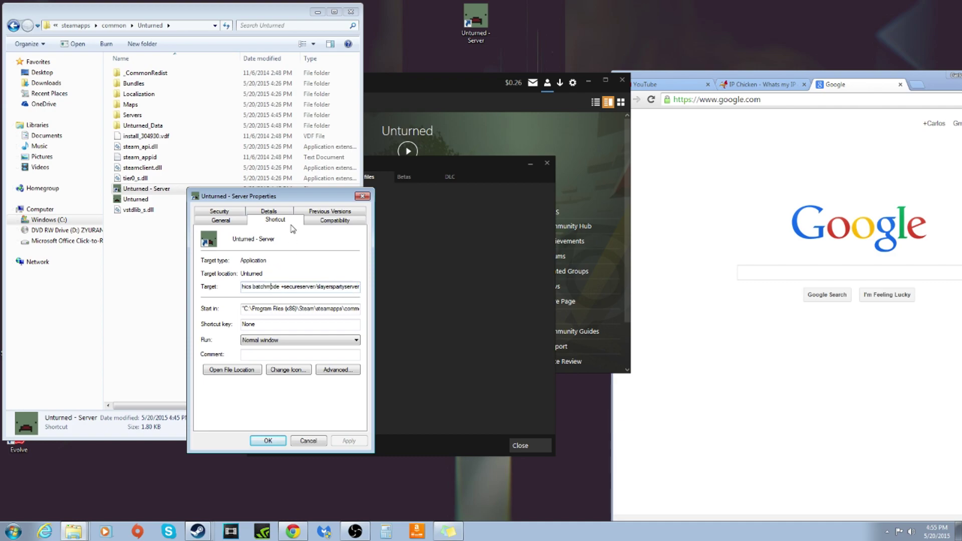
key(ctrl+Left)
key(ctrl+Left)
key(ctrl+Left)
drag(258, 288, 283, 292)
click(284, 288)
drag(285, 289, 311, 290)
click(311, 291)
click(321, 288)
mouse_move(313, 287)
mouse_down()
mouse_move(360, 292)
mouse_move(289, 296)
mouse_move(319, 292)
mouse_up()
click(318, 288)
drag(317, 288, 286, 288)
click(282, 287)
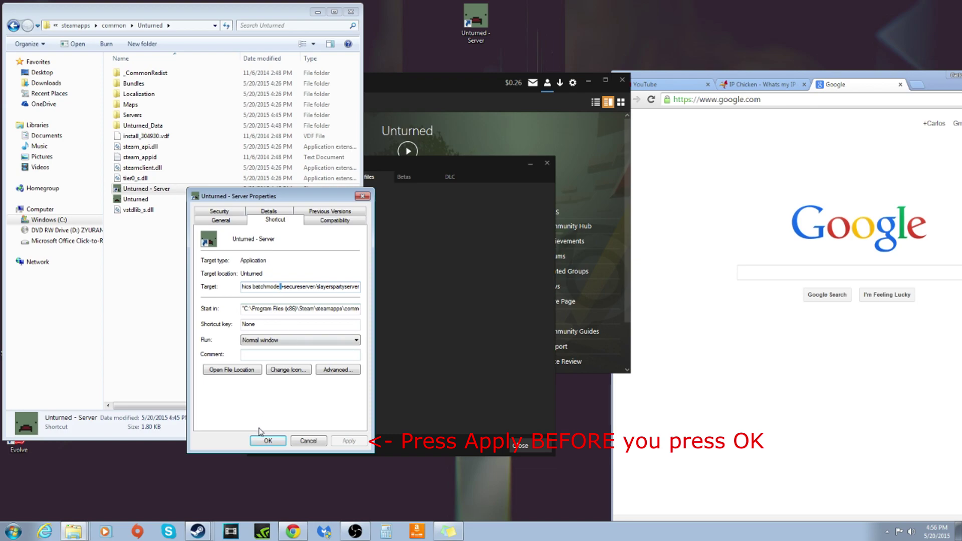
click(267, 441)
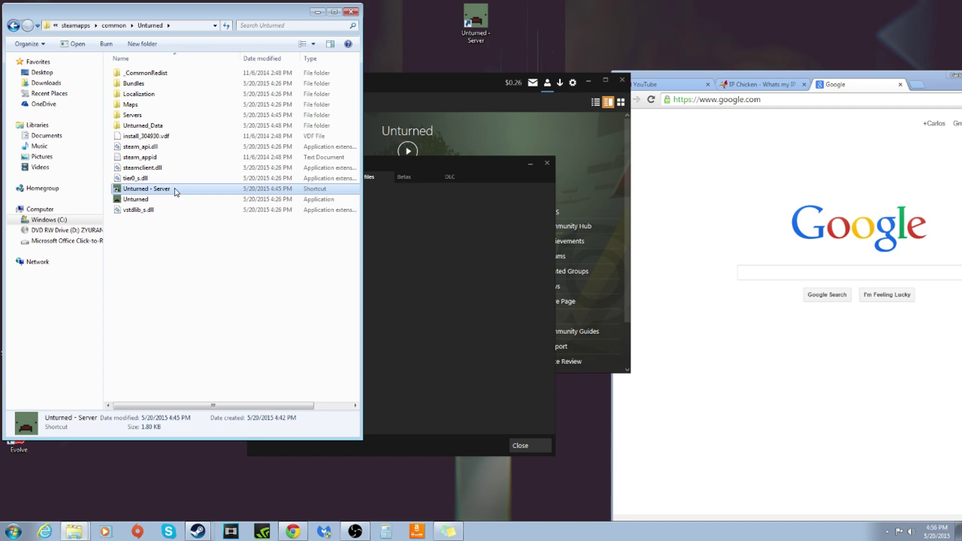
Launch the Unturned - Server shortcut, confirm map PEI and port 25444, then enter shutdown
double_click(177, 192)
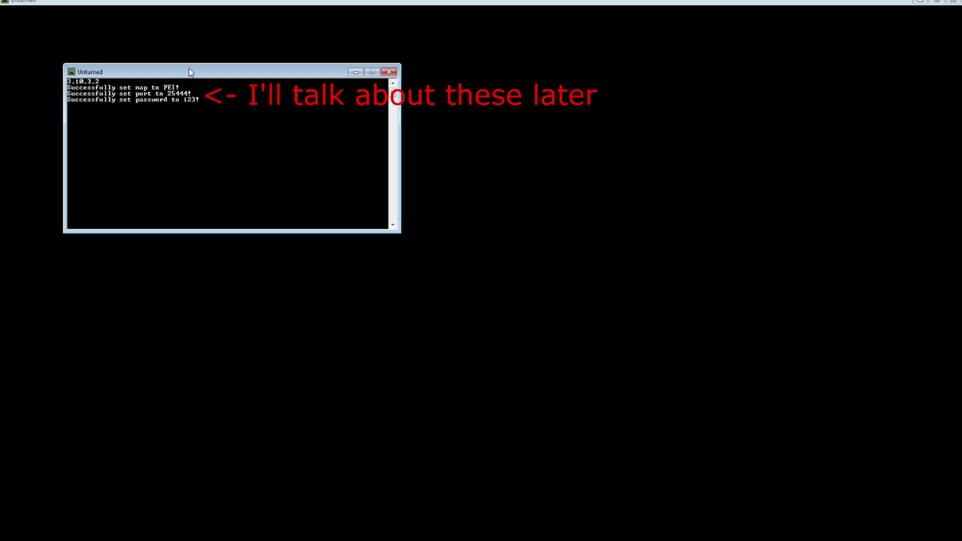
drag(188, 69, 193, 68)
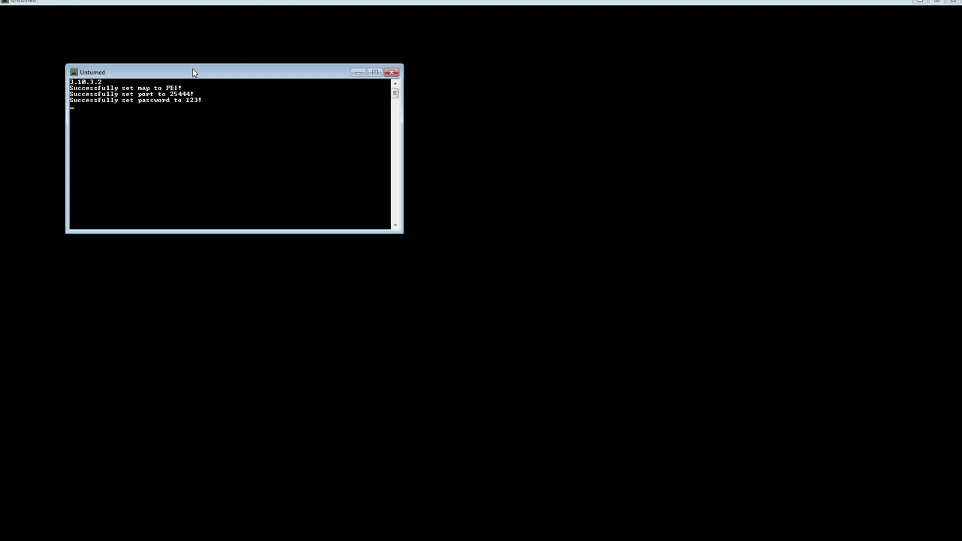
text(shutdown)
key(Return)
Close the server window and move the Steam properties window aside
click(391, 73)
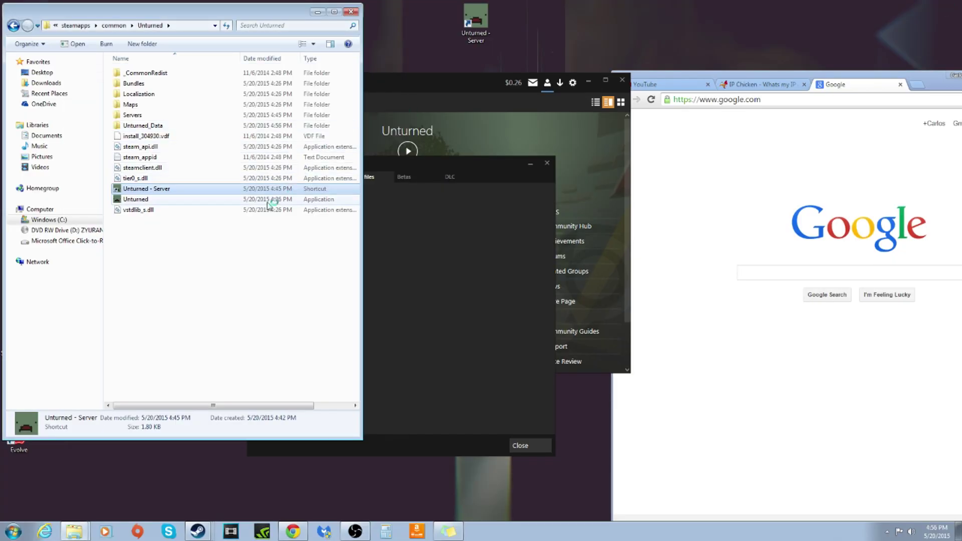
click(229, 257)
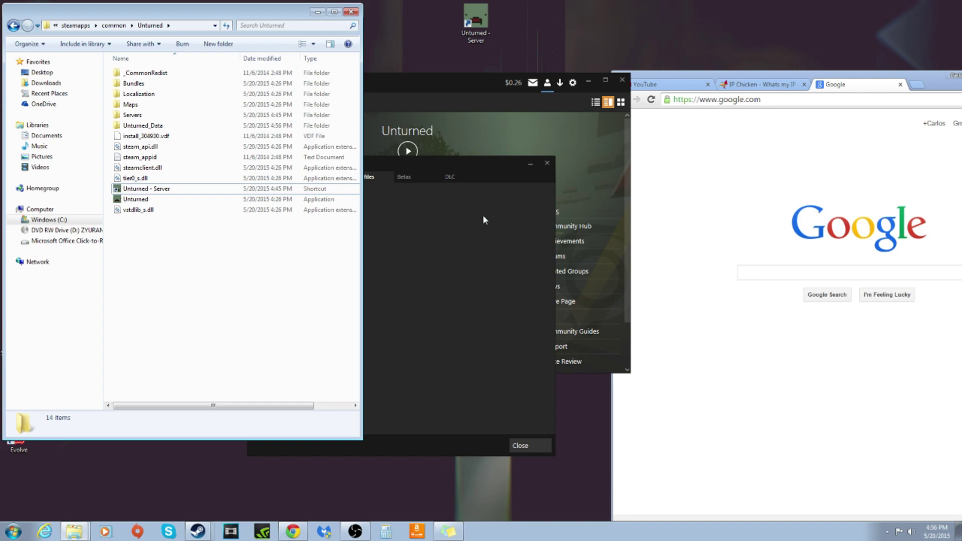
drag(478, 167, 553, 187)
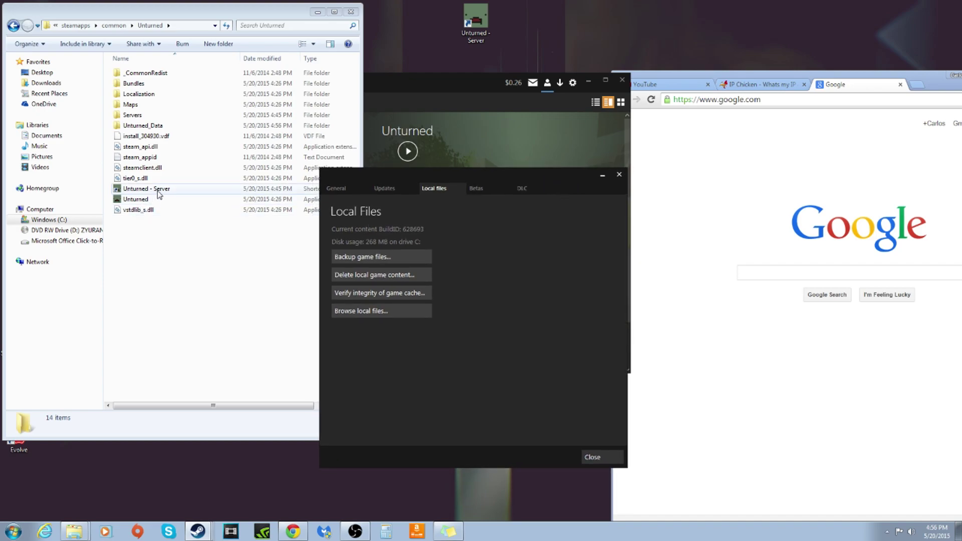
click(214, 31)
Navigate into Servers > slayerspartyserver > Server and open the Commands file in Notepad
click(152, 115)
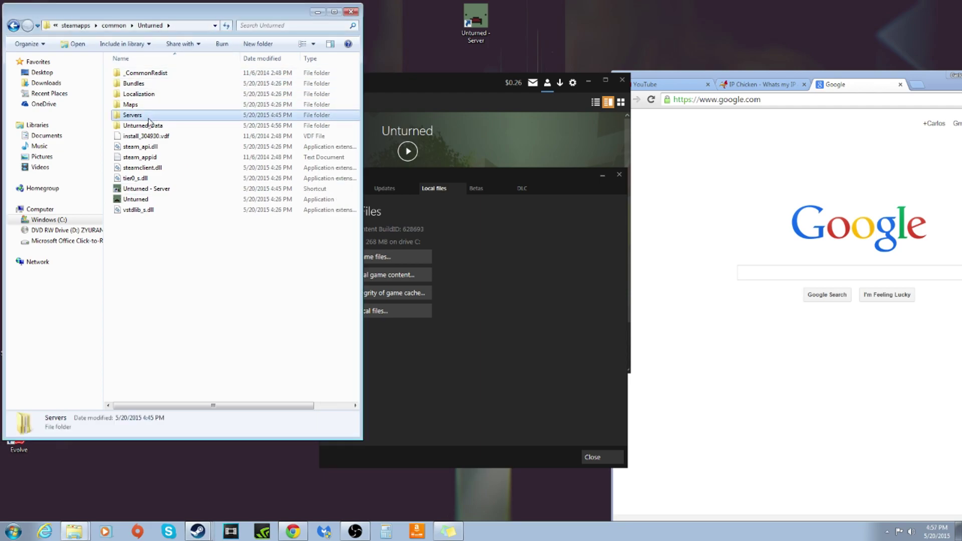
double_click(149, 116)
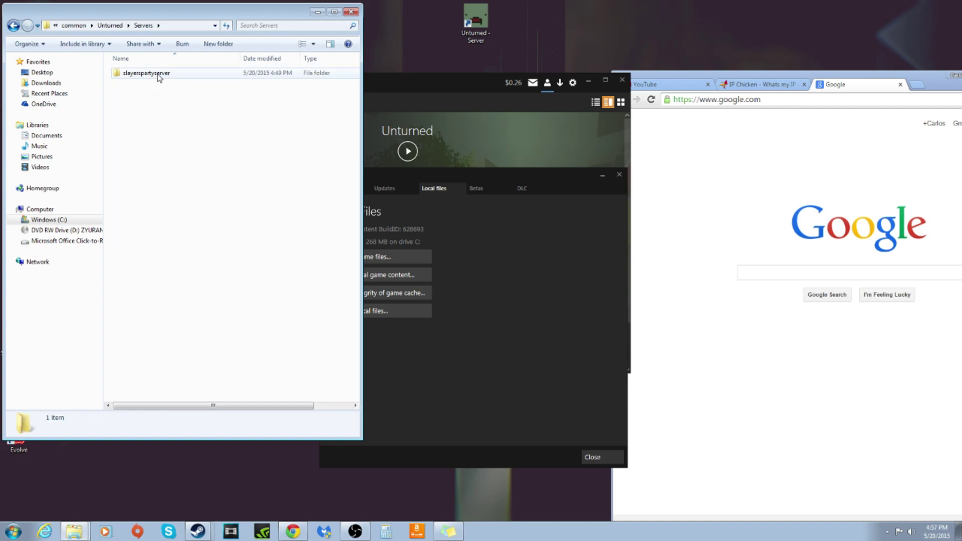
double_click(158, 76)
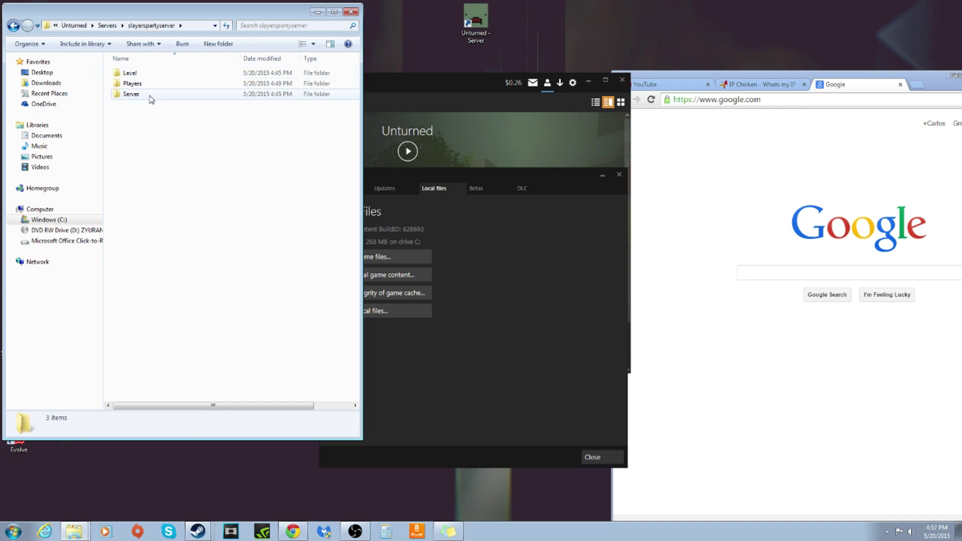
click(150, 96)
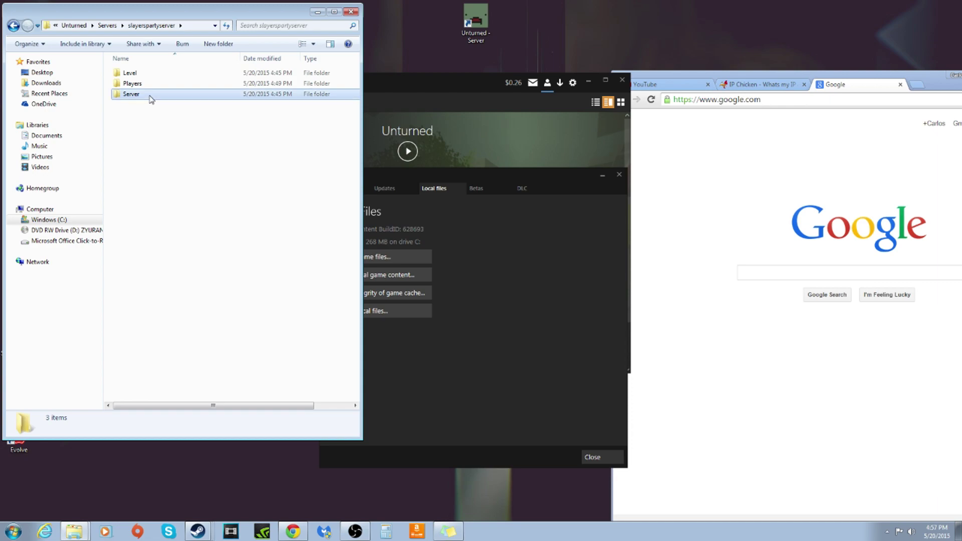
double_click(148, 97)
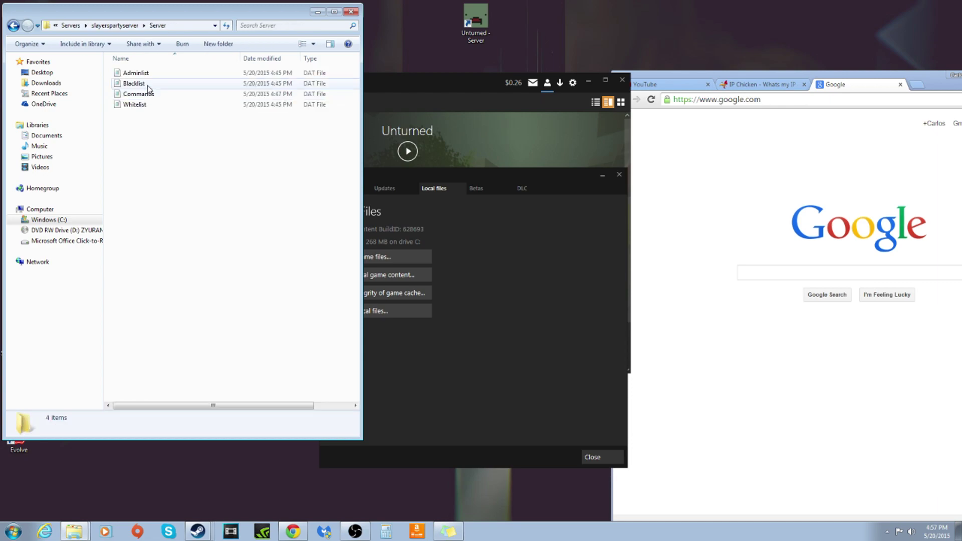
click(151, 93)
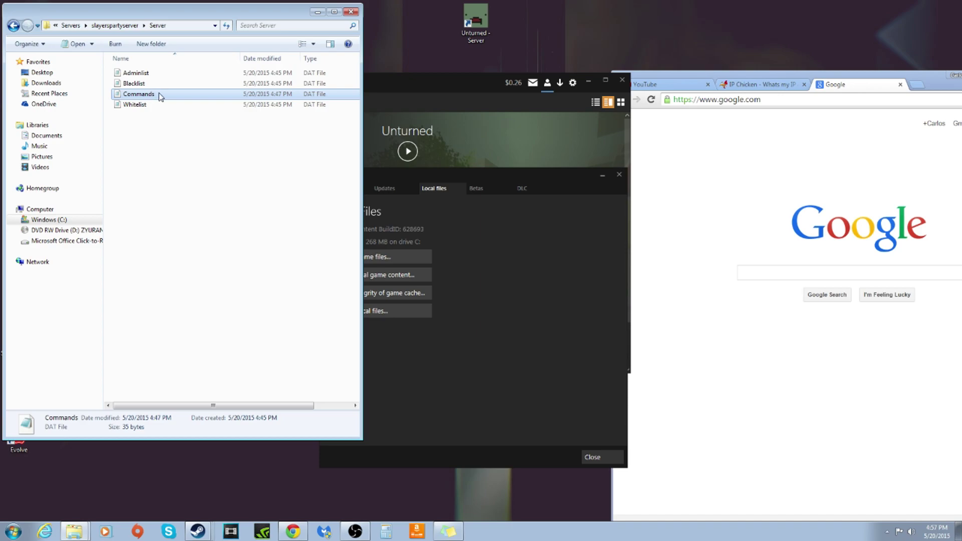
double_click(160, 97)
Review the map PEI and port 25444 lines in the Commands file
drag(138, 180, 123, 125)
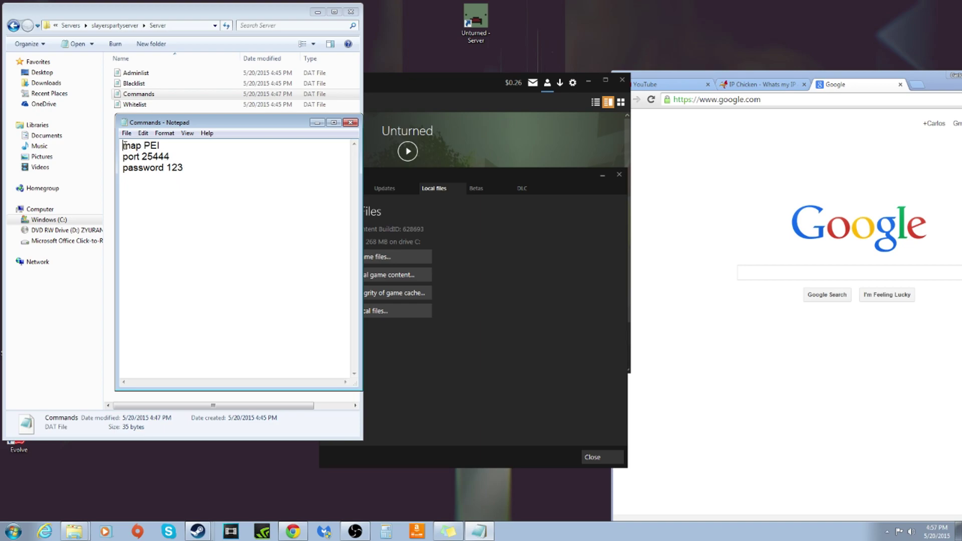
key(ctrl+a)
click(204, 171)
drag(123, 145, 201, 174)
click(201, 174)
drag(122, 146, 161, 146)
click(161, 146)
click(124, 157)
drag(136, 157, 175, 156)
Review the password line, then close Notepad without saving changes
drag(123, 168, 169, 168)
click(168, 168)
drag(169, 168, 189, 171)
click(189, 170)
drag(190, 171, 175, 171)
click(164, 171)
drag(193, 170, 123, 129)
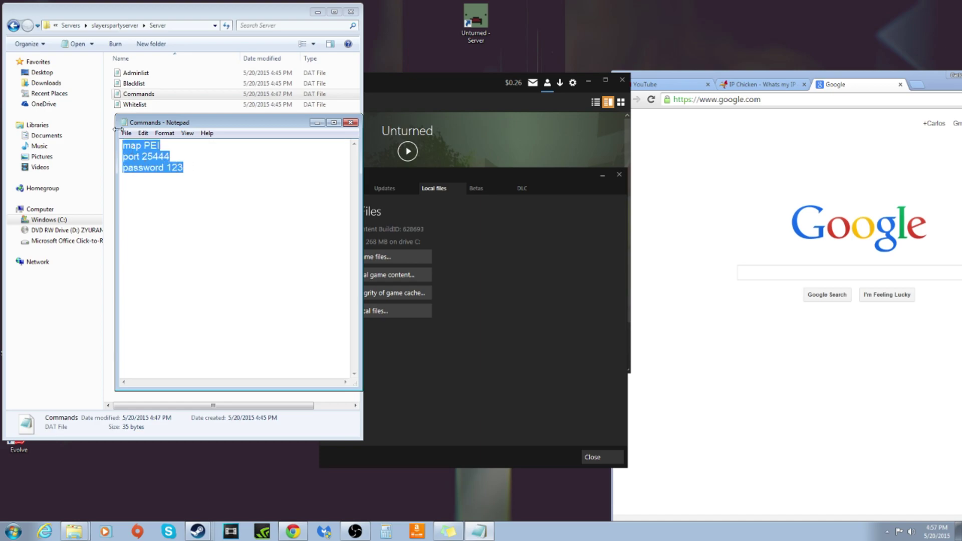
click(317, 144)
click(350, 123)
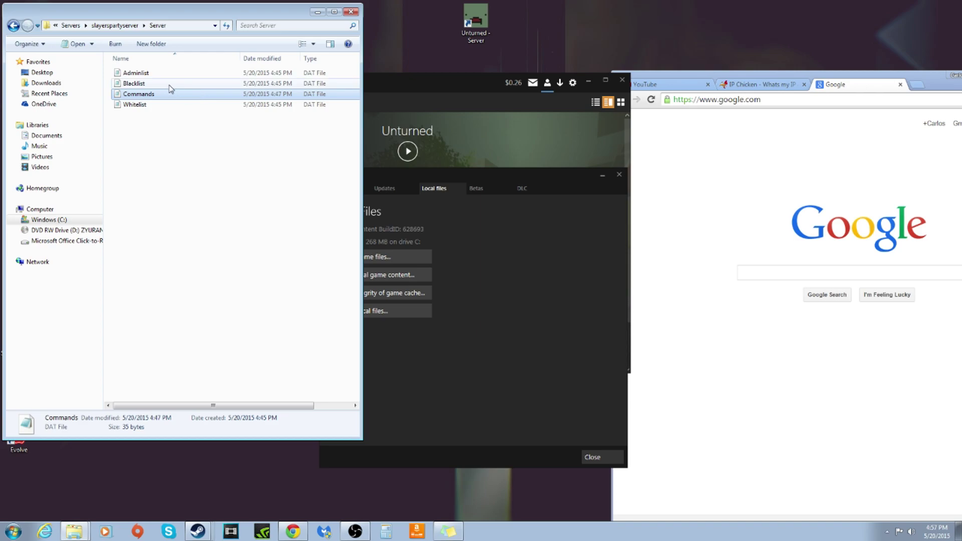
Go back three levels from the Server folder to the Unturned install folder
click(13, 25)
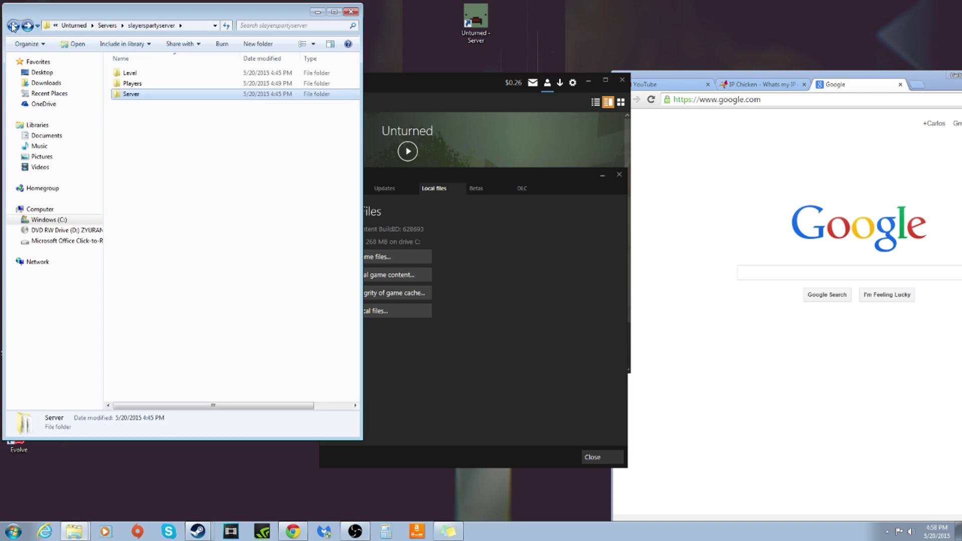
click(13, 25)
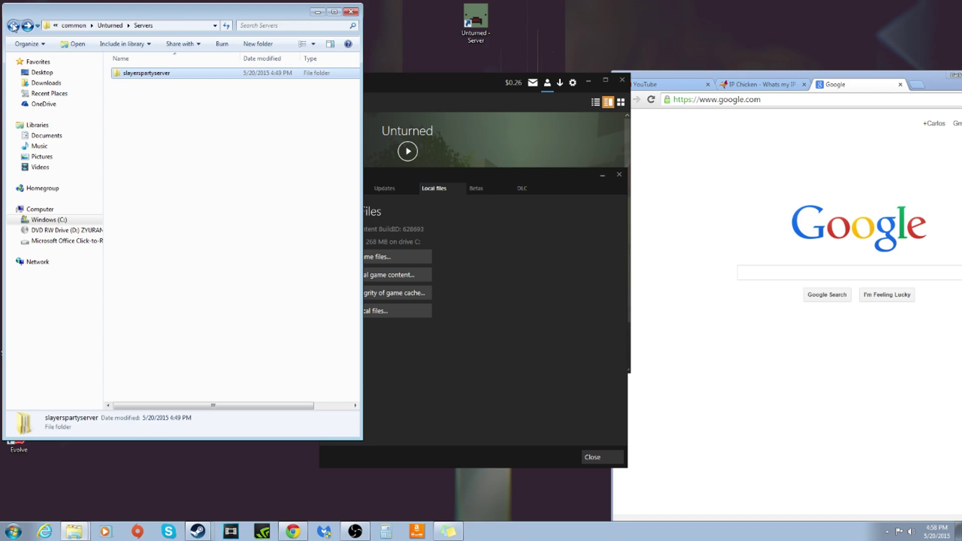
click(13, 26)
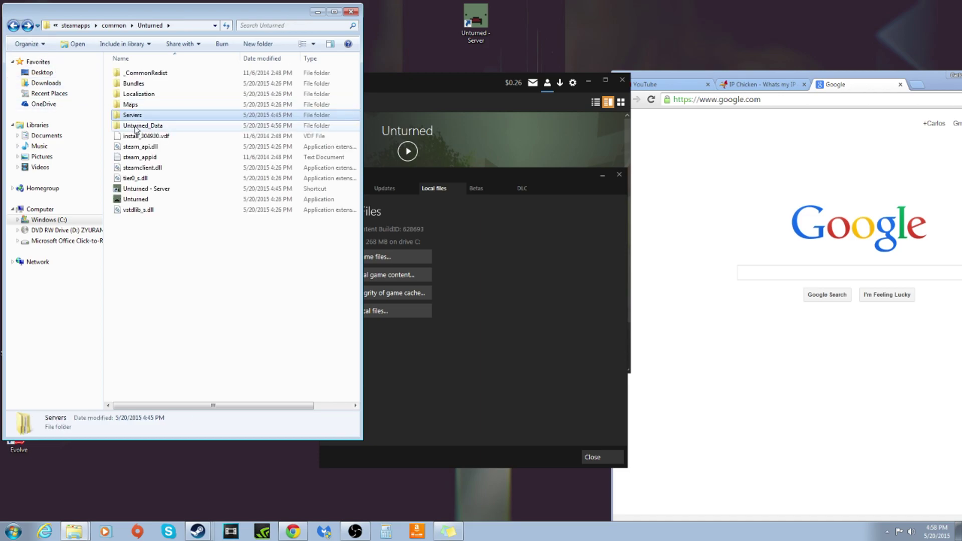
drag(172, 247, 178, 273)
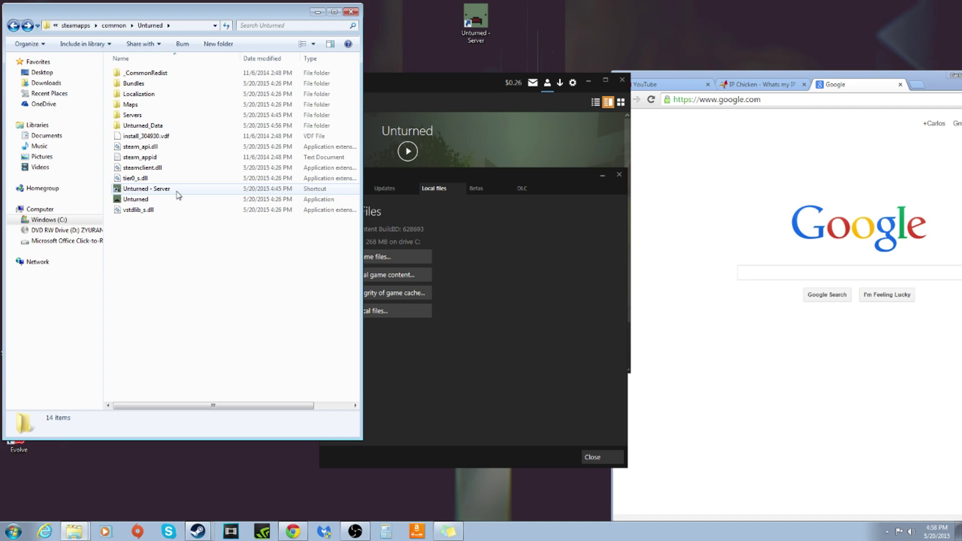
Launch the dedicated server from the Unturned - Server shortcut, then Alt+Tab toward the game
double_click(176, 192)
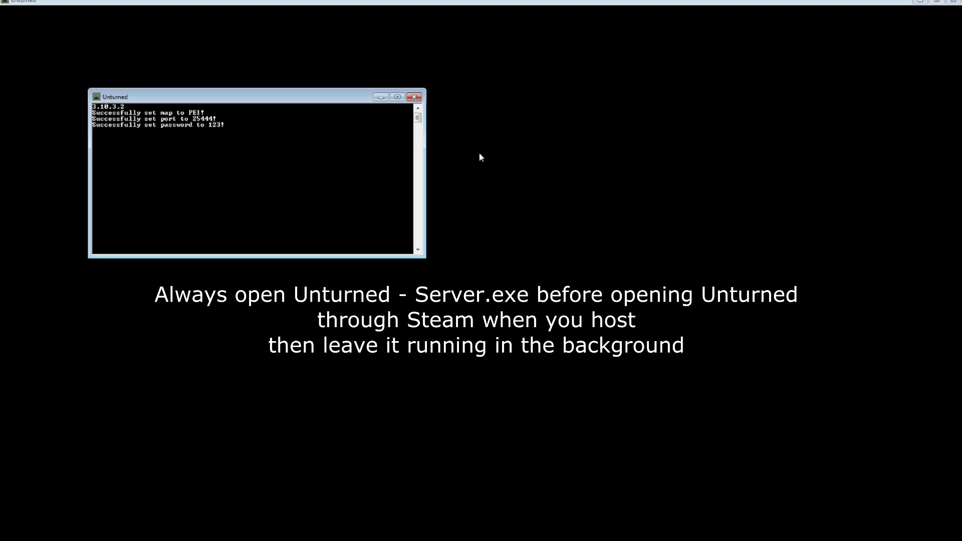
key(alt+Tab)
key(alt+Tab)
key(alt+Tab)
key(alt+Tab)
key(alt+Tab)
key(alt+Tab)
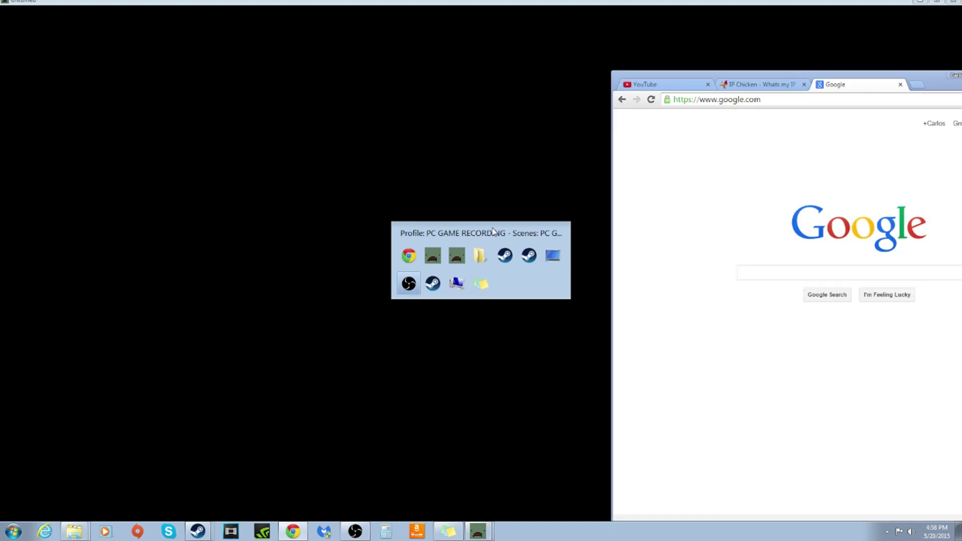
key(alt+Tab)
key(alt+Tab)
key(alt+Tab)
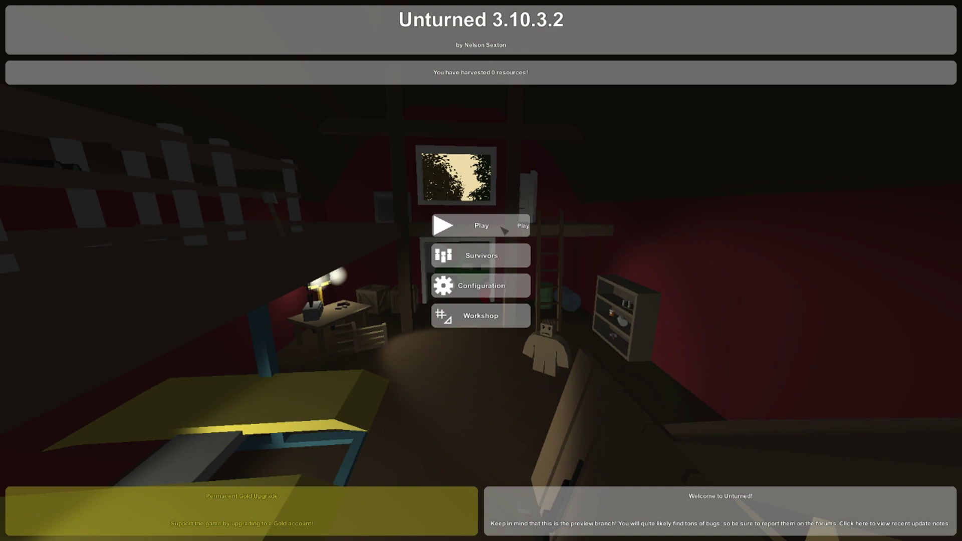
Open the Play screen from Unturned's main menu
click(504, 229)
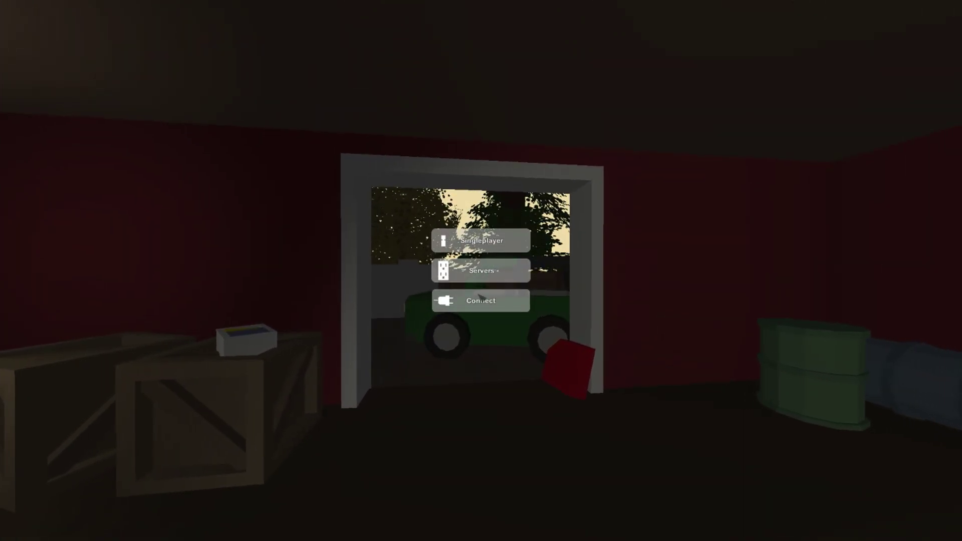
Open the Connect form for joining a server directly
click(466, 300)
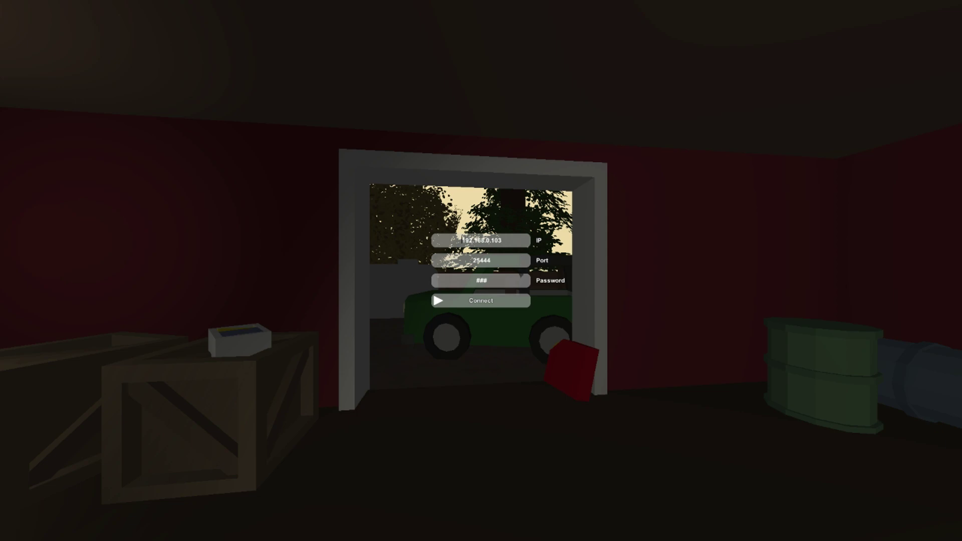
Connect to the server at 192.168.0.103:25444 and sprint from the shoreline up the grassy hillside
click(502, 300)
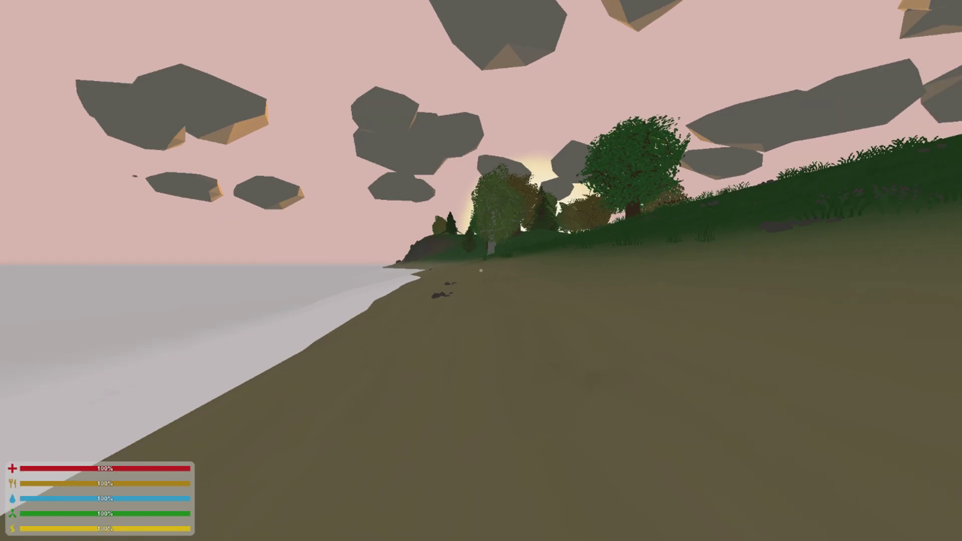
key(shift+w)
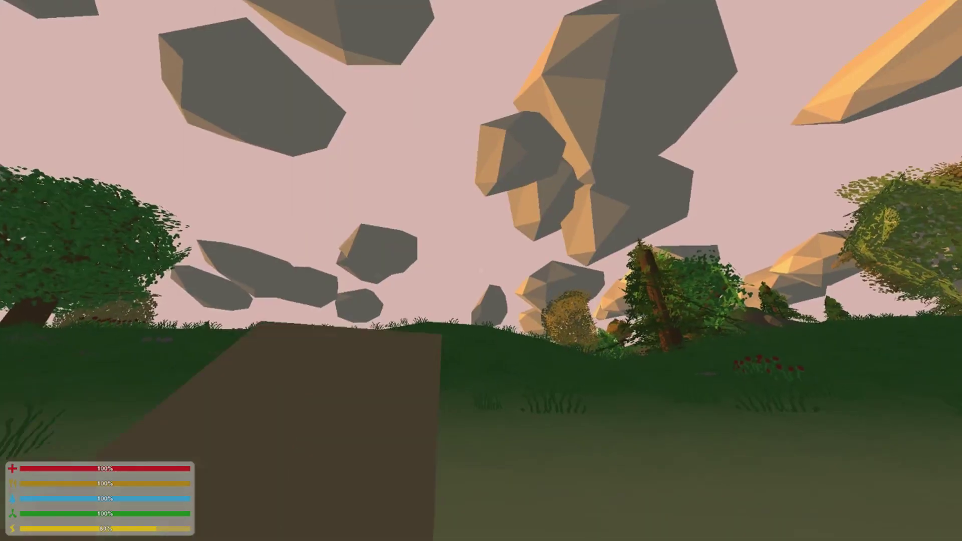
key(shift+w)
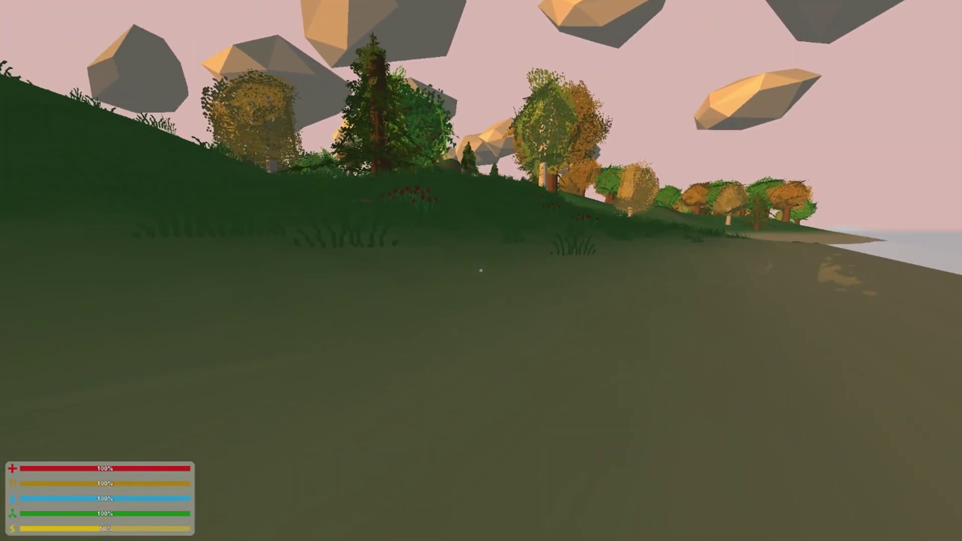
key(shift+w)
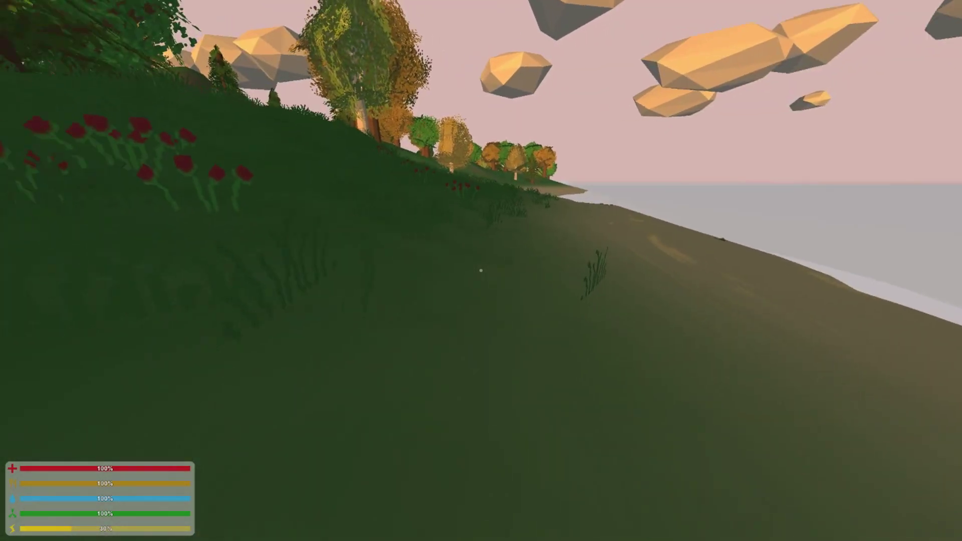
key(shift+w)
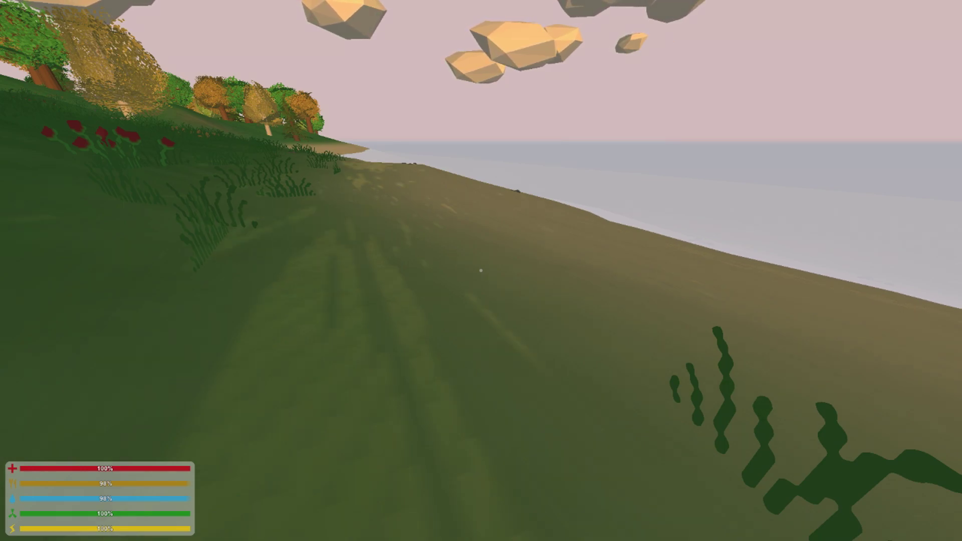
Sprint up and over the tree-covered hill until the fenced compound flying Canadian flags is in sight
key(shift+w)
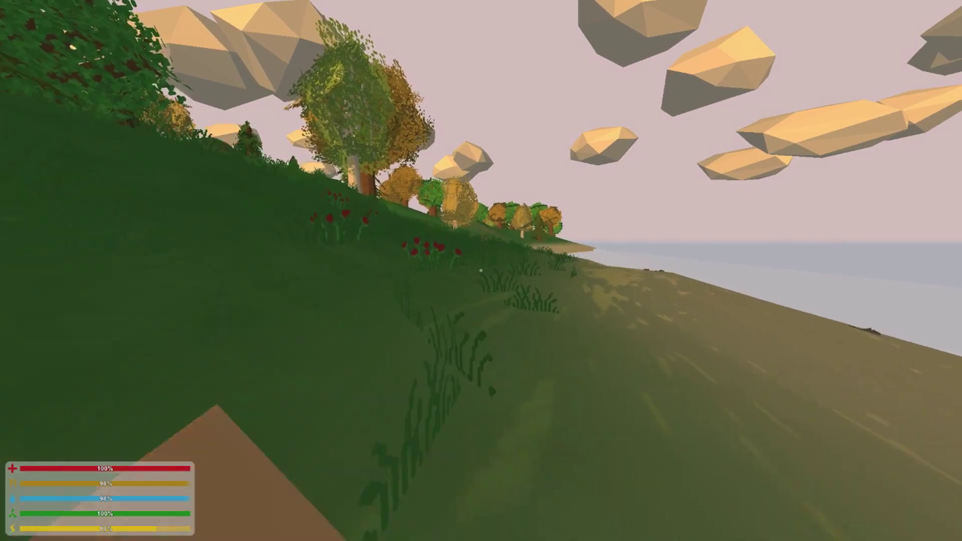
key(shift+w)
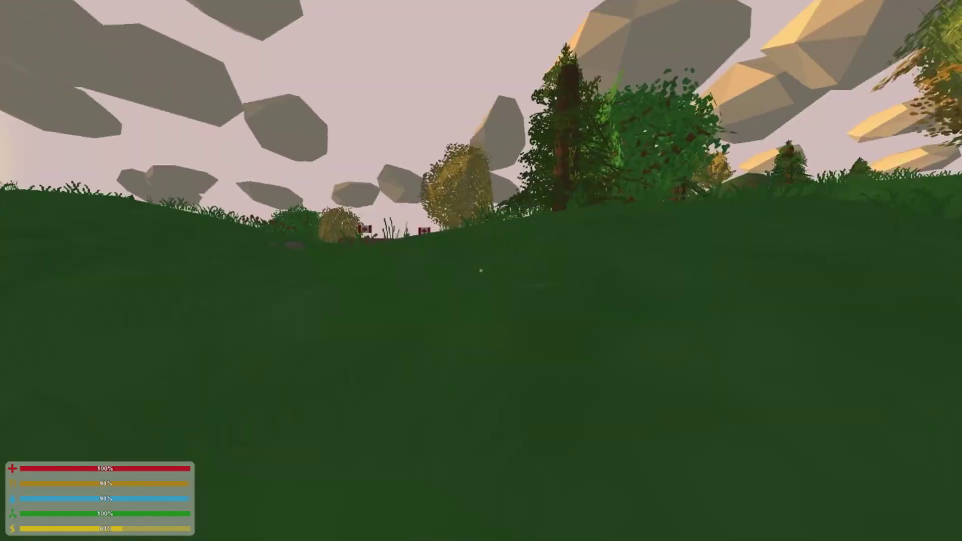
key(shift+w)
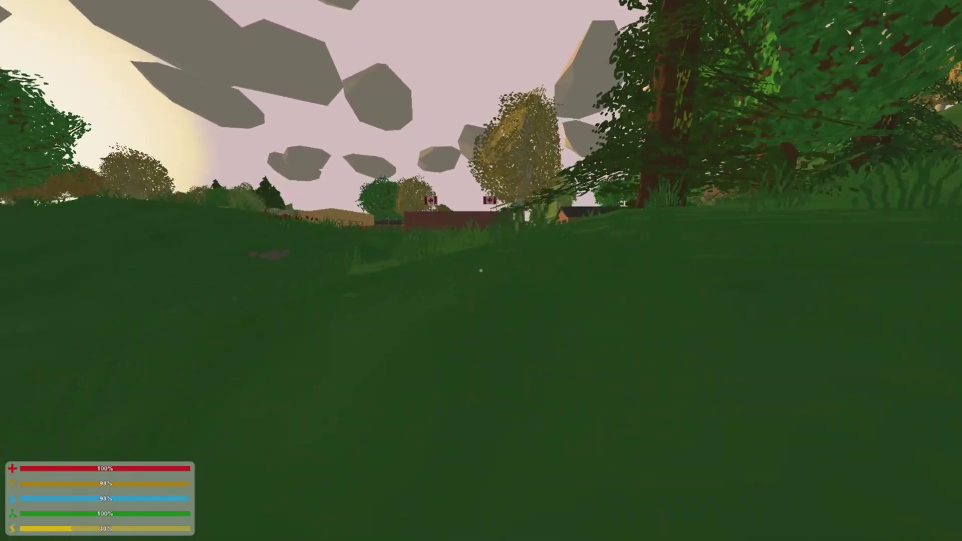
key(shift+w)
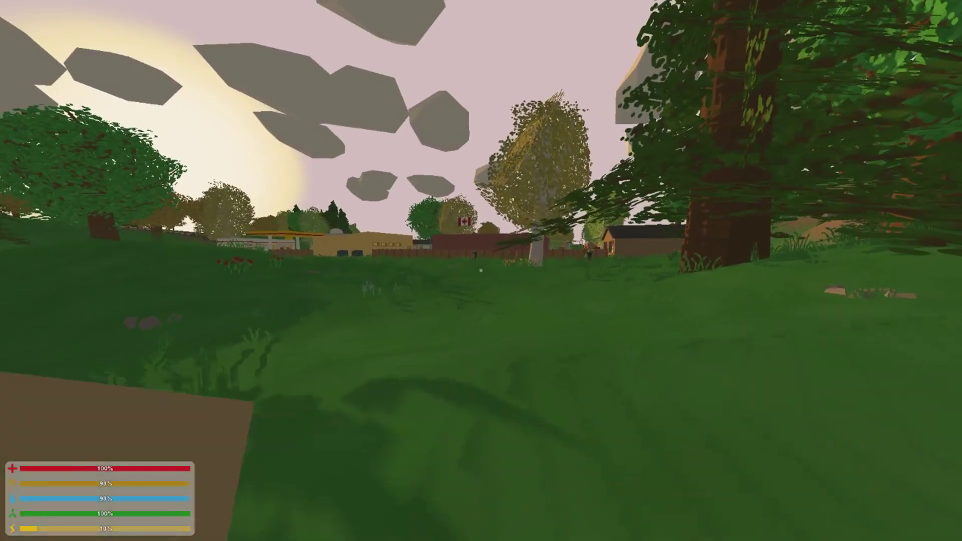
key(shift+w)
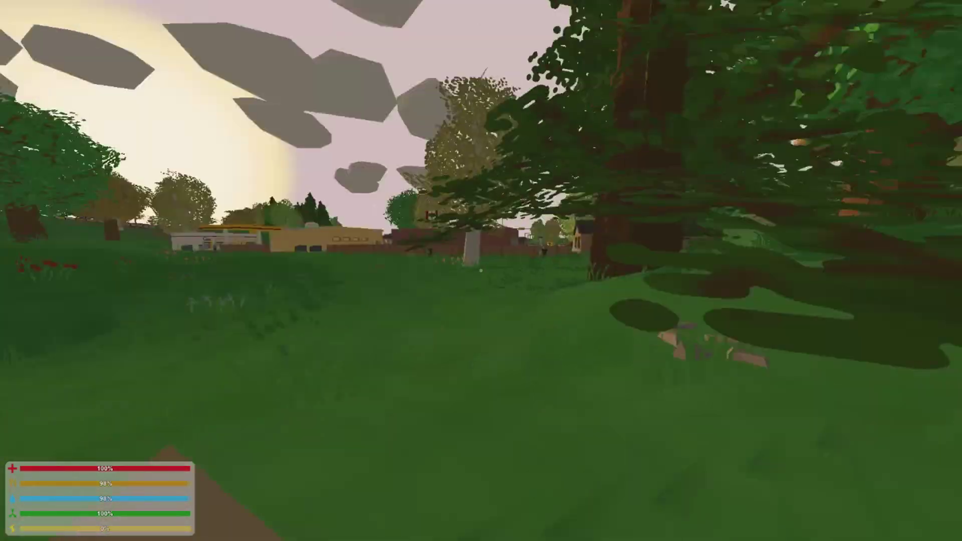
key(w)
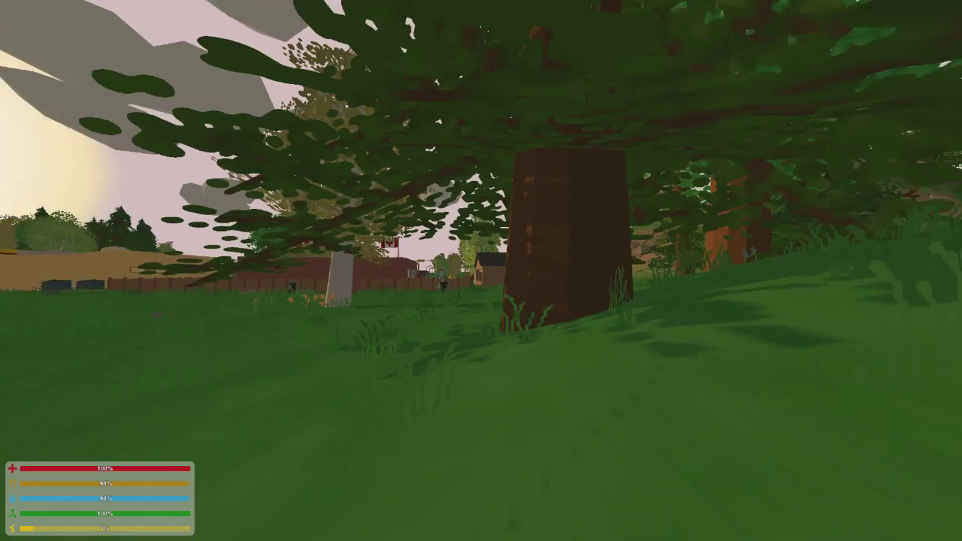
key(shift+w)
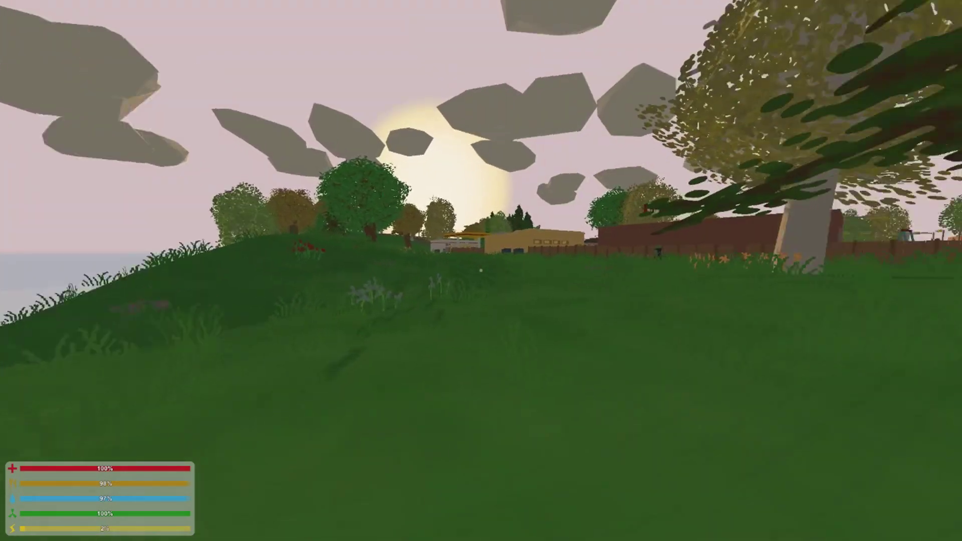
key(w)
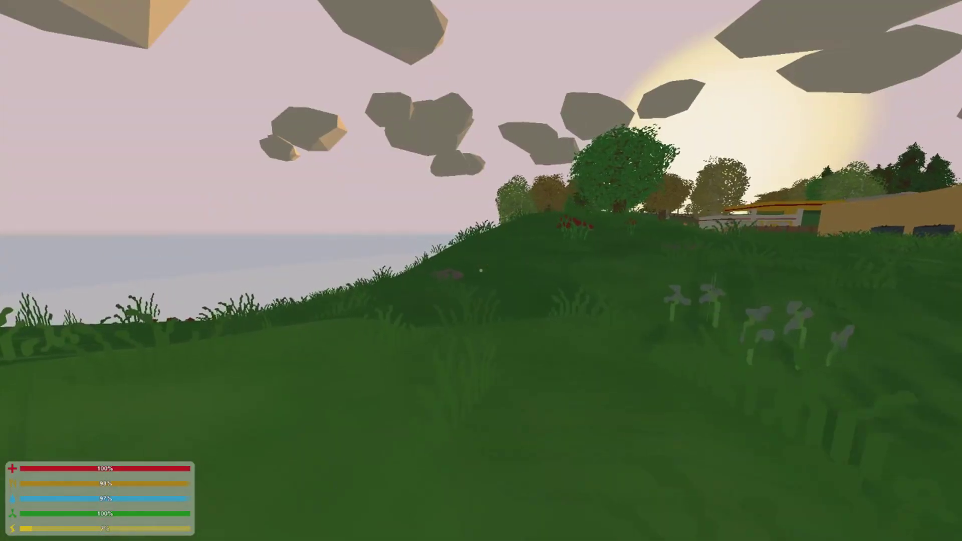
key(shift+w)
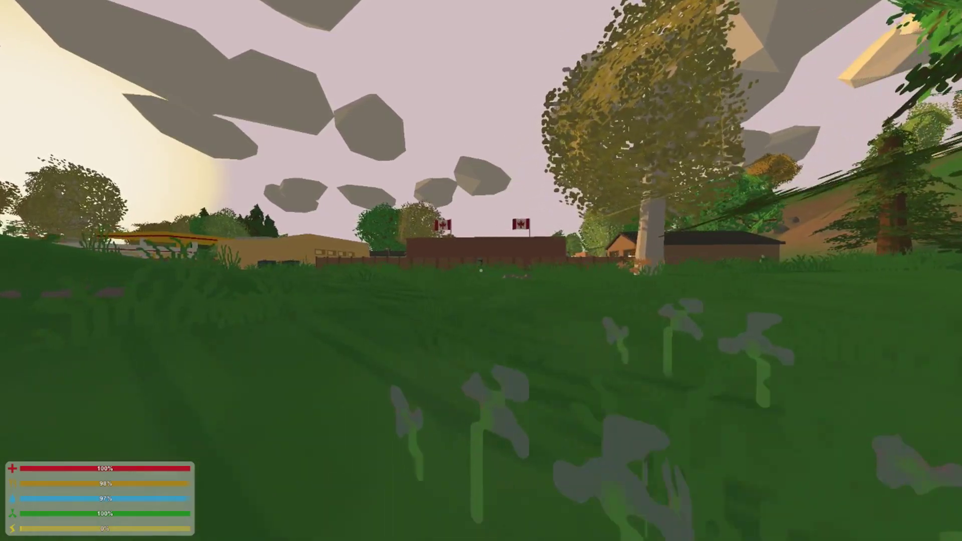
key(w)
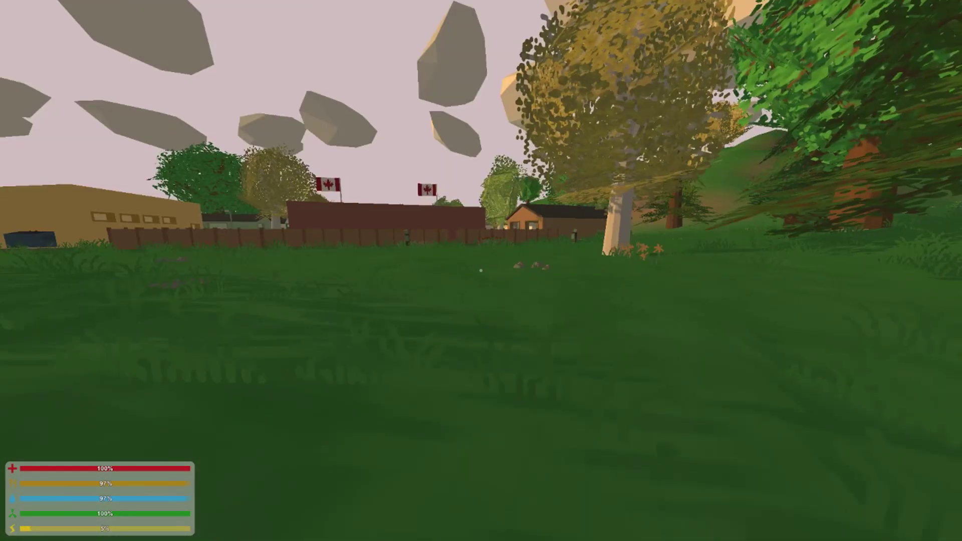